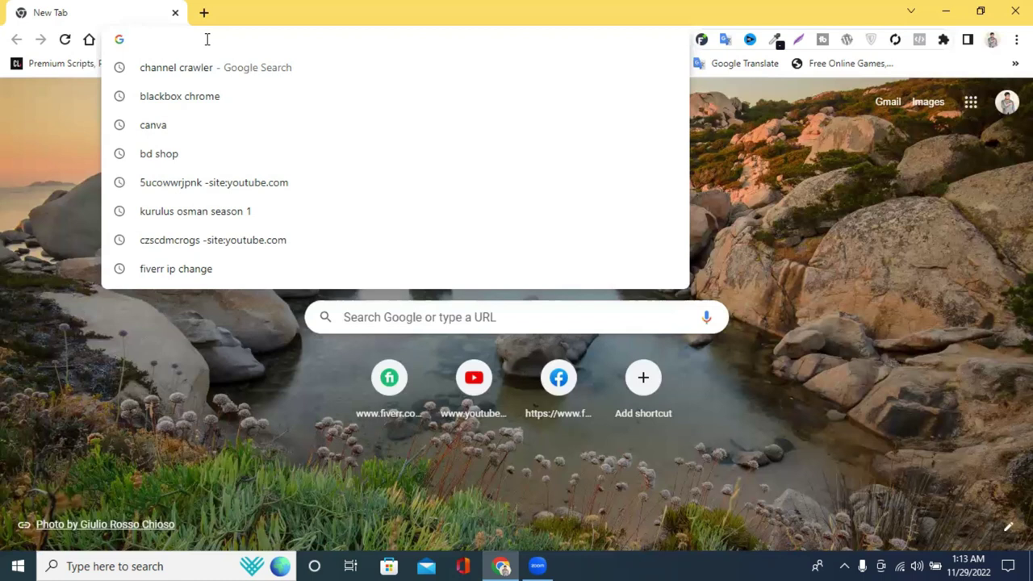
Step: Search Google for "channel crawler" and open The YouTube Channel Crawler site
text(chann)
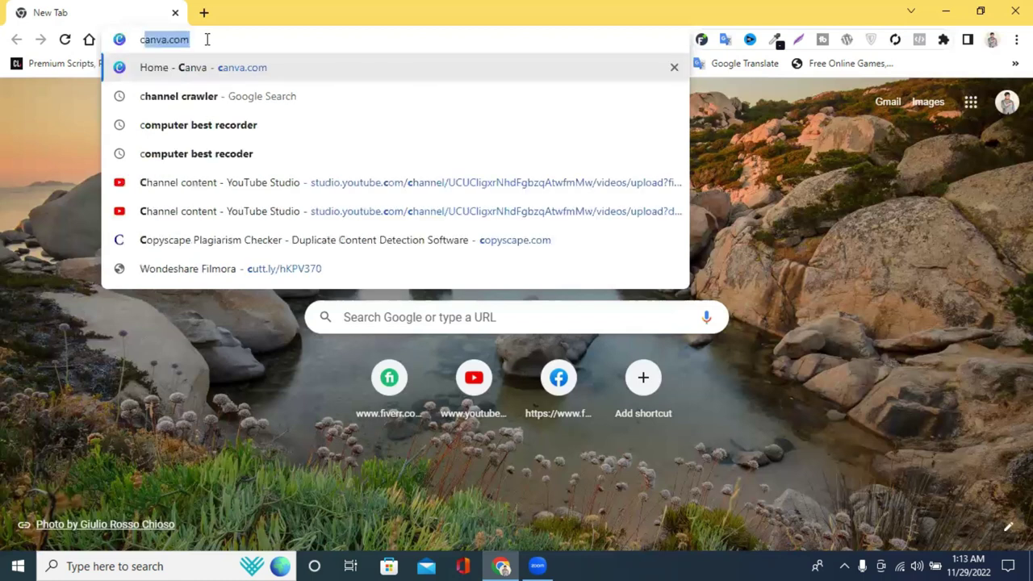
text(el crawler)
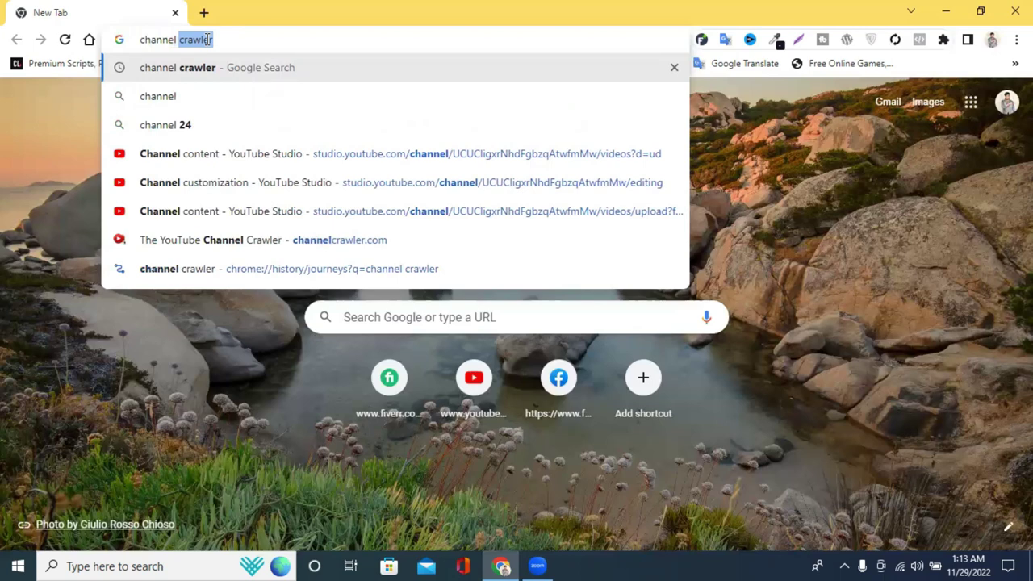
click(216, 67)
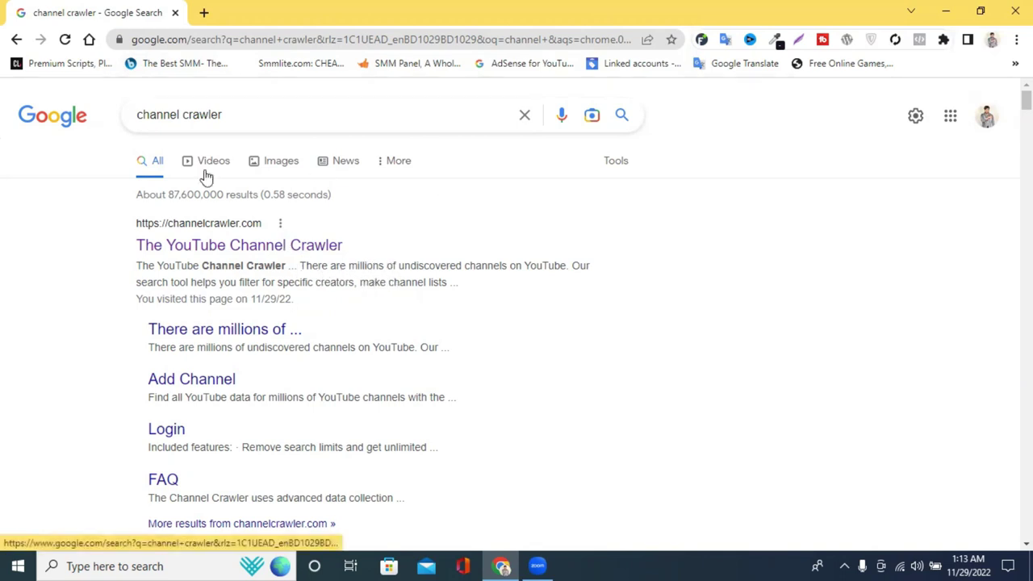
click(214, 249)
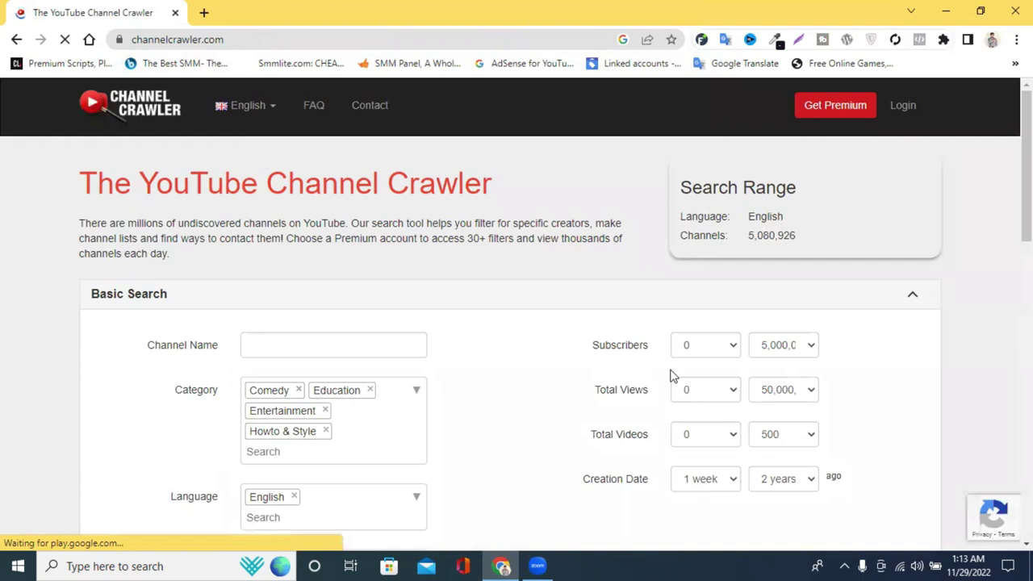
drag(713, 189, 681, 181)
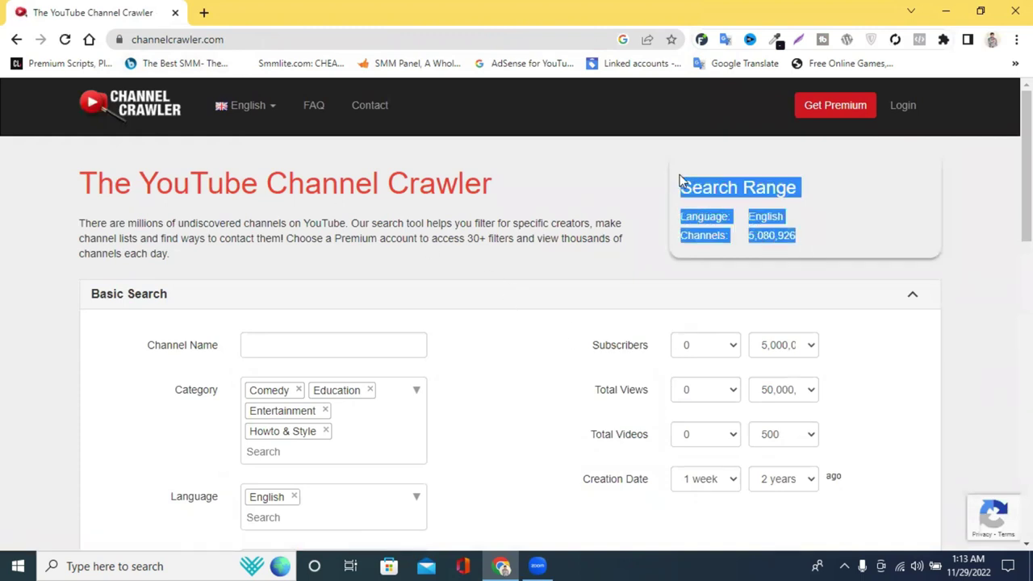
click(589, 168)
drag(759, 235, 634, 215)
click(567, 169)
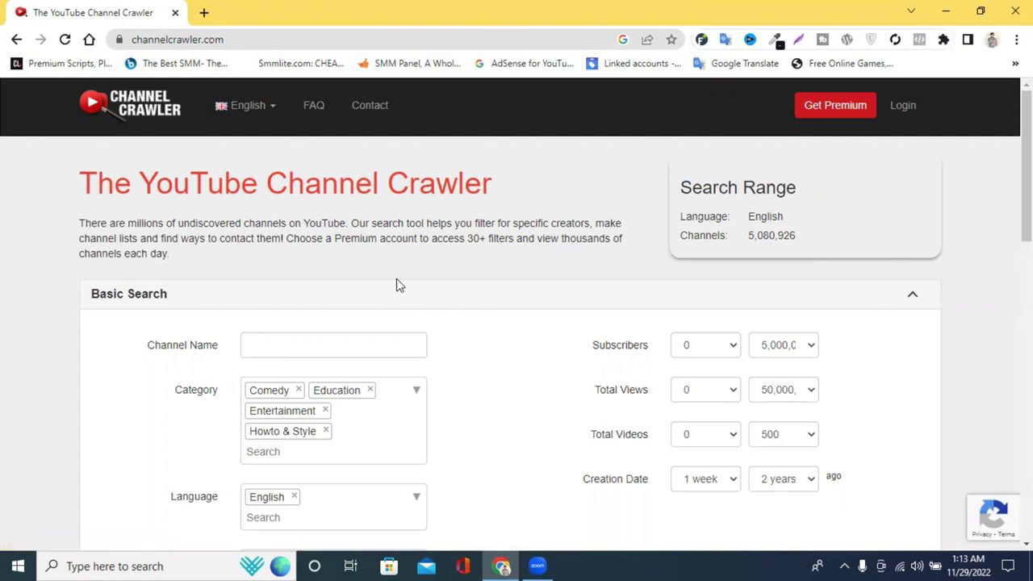
scroll(404, 279, down, 1)
scroll(407, 272, up, 1)
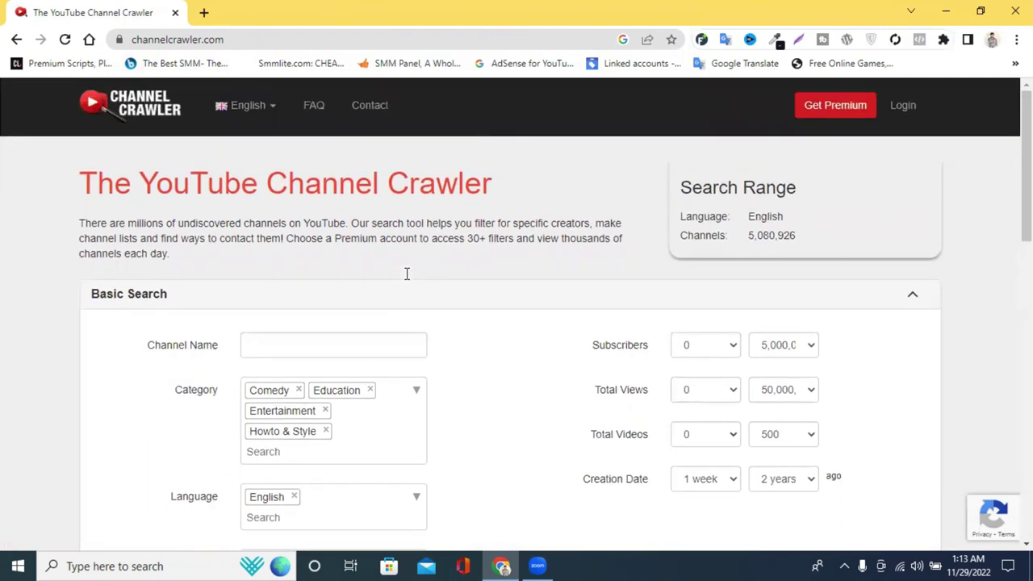
Step: Clear all preset entries from the Category, Language and Countries filters in the basic search
click(370, 391)
click(390, 390)
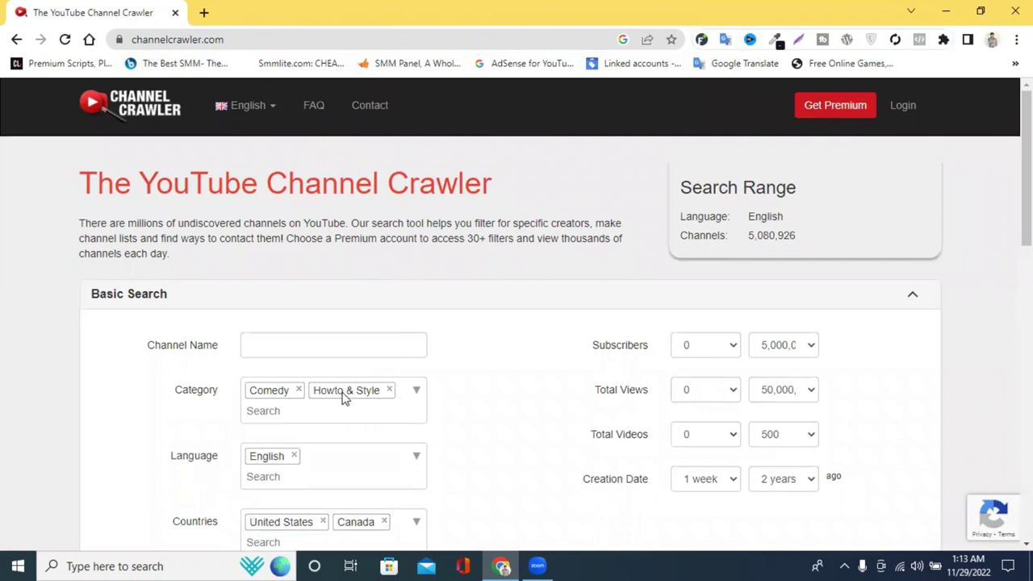
click(298, 390)
click(326, 390)
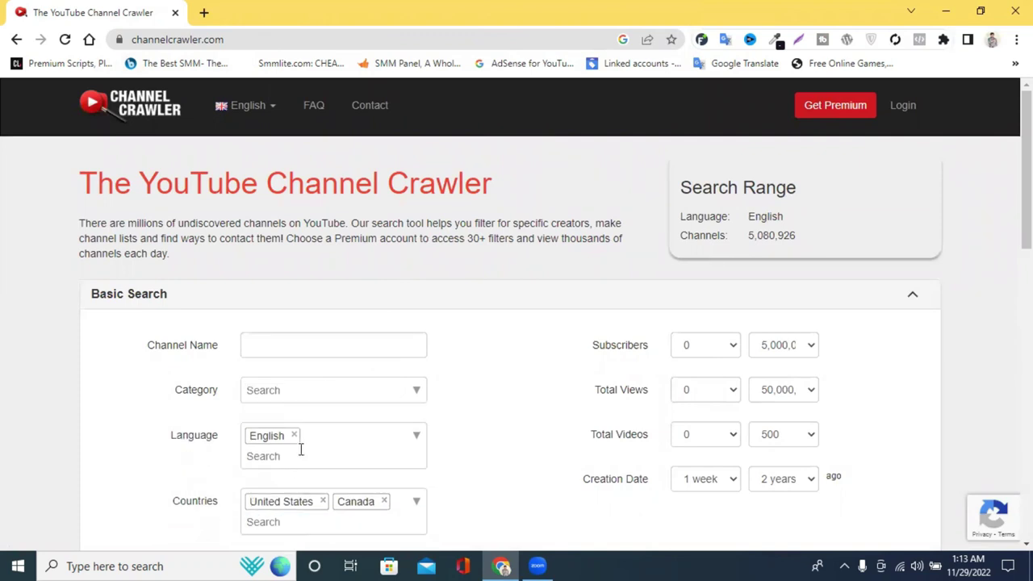
click(294, 435)
scroll(323, 412, down, 2)
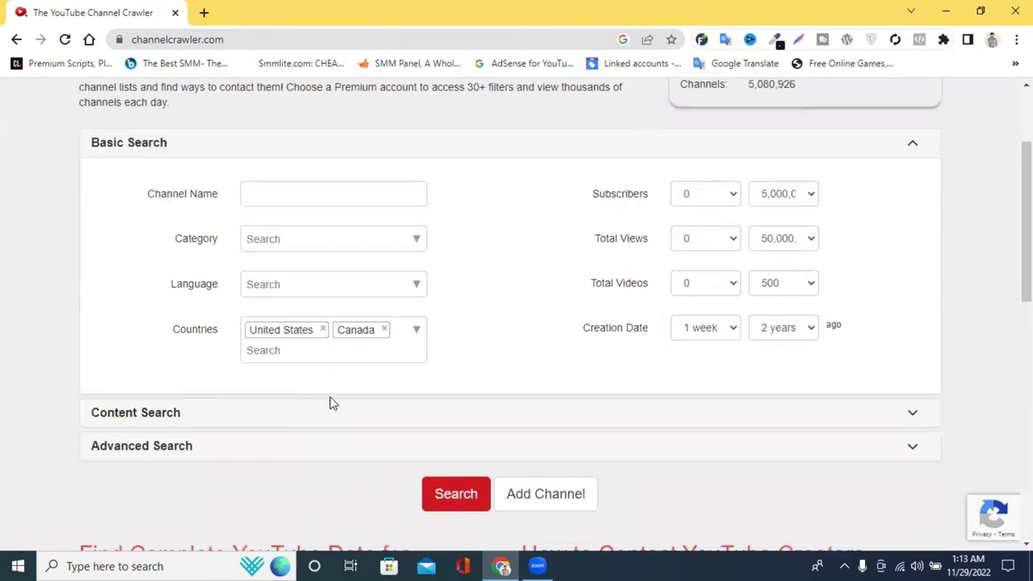
click(322, 329)
click(296, 329)
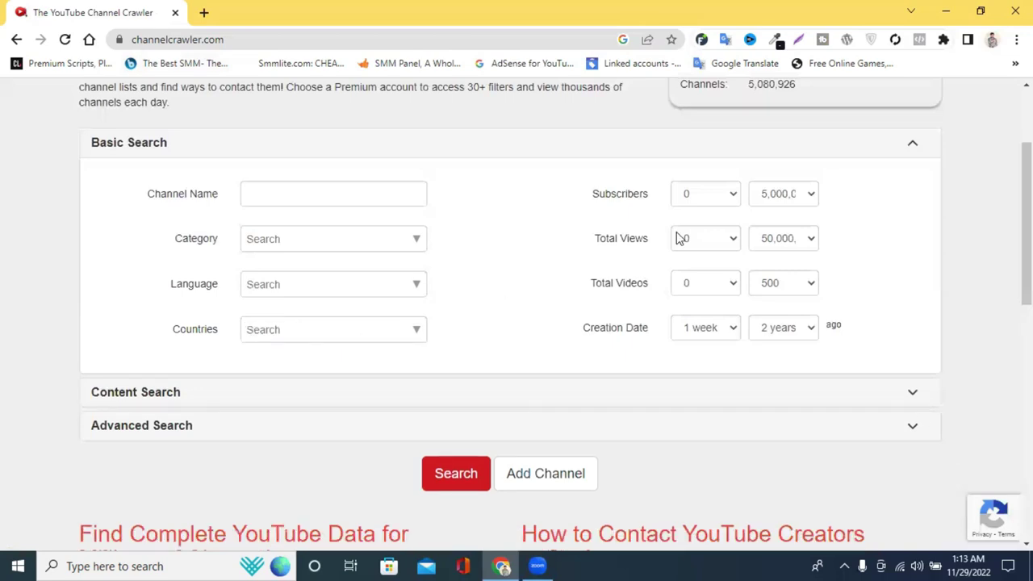
Step: Set the upper limits for Subscribers, Total Views and Total Videos to 0
click(769, 194)
click(769, 227)
click(780, 239)
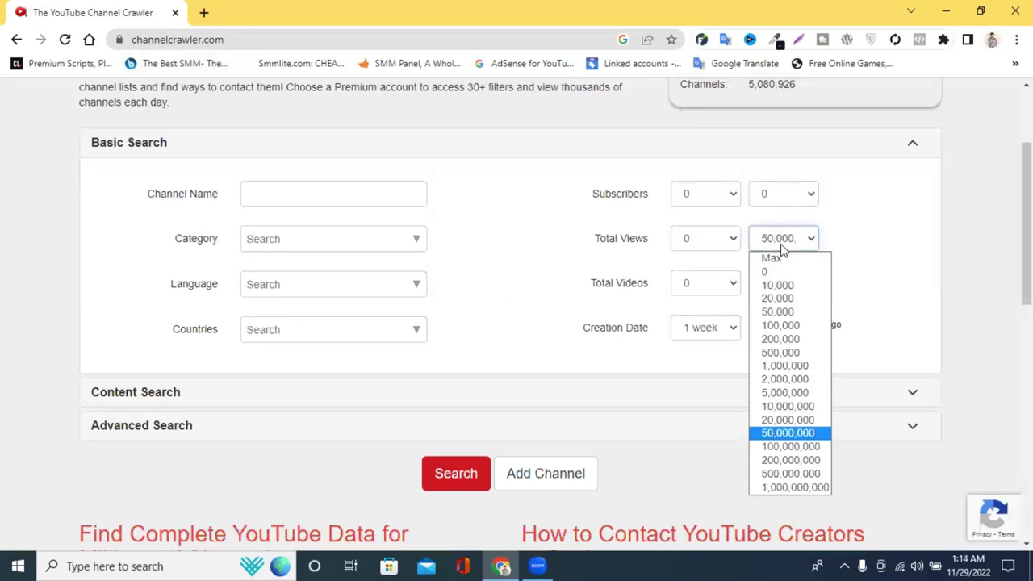
click(771, 269)
click(773, 284)
click(767, 317)
Step: Set the Creation Date range to run from Min to Max
click(768, 326)
click(769, 360)
click(783, 332)
click(780, 361)
click(774, 328)
click(771, 347)
click(706, 327)
click(691, 345)
Step: Look over the fields in the Content Search and Advanced Search sections, leaving both sections collapsed
scroll(634, 299, up, 2)
scroll(323, 299, down, 3)
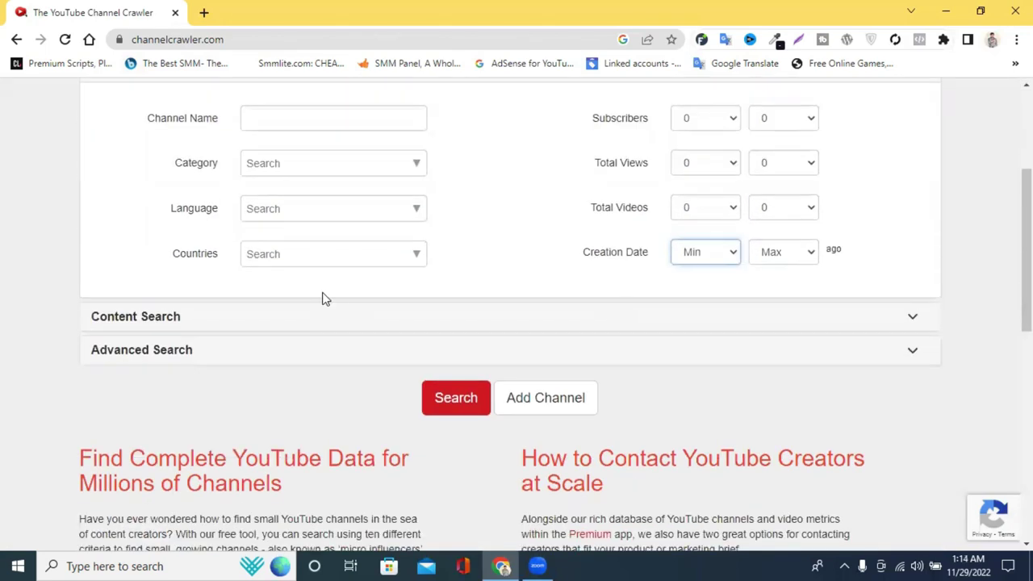
click(807, 324)
scroll(546, 316, down, 3)
scroll(533, 307, down, 2)
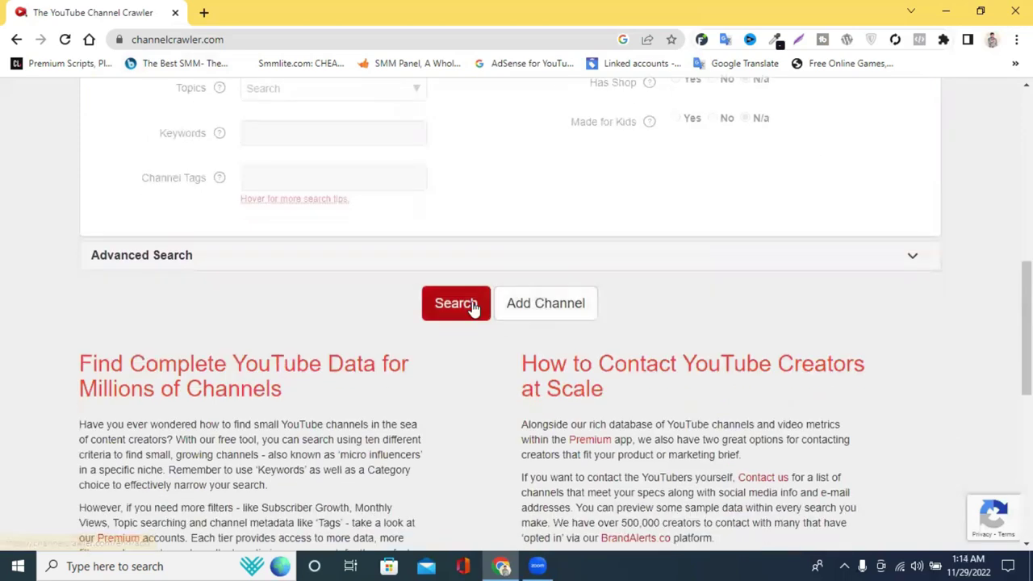
click(807, 261)
scroll(708, 296, up, 3)
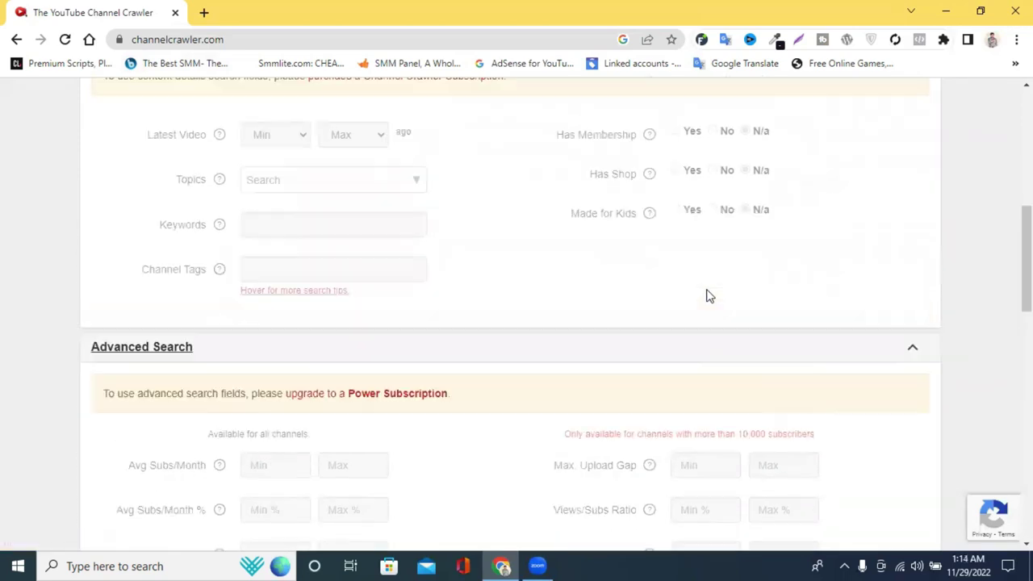
click(898, 174)
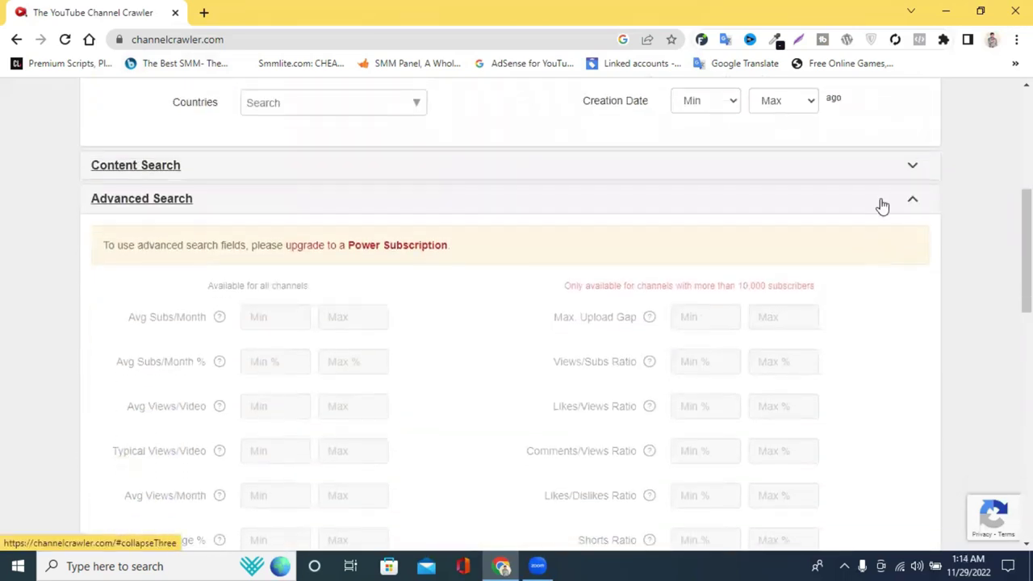
click(880, 202)
scroll(698, 266, up, 5)
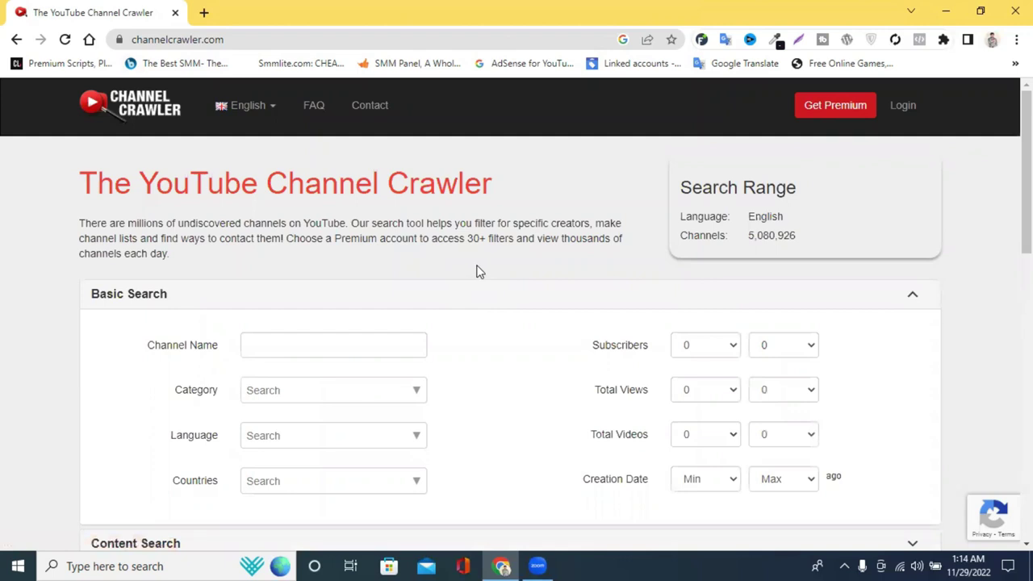
scroll(476, 272, down, 1)
click(320, 272)
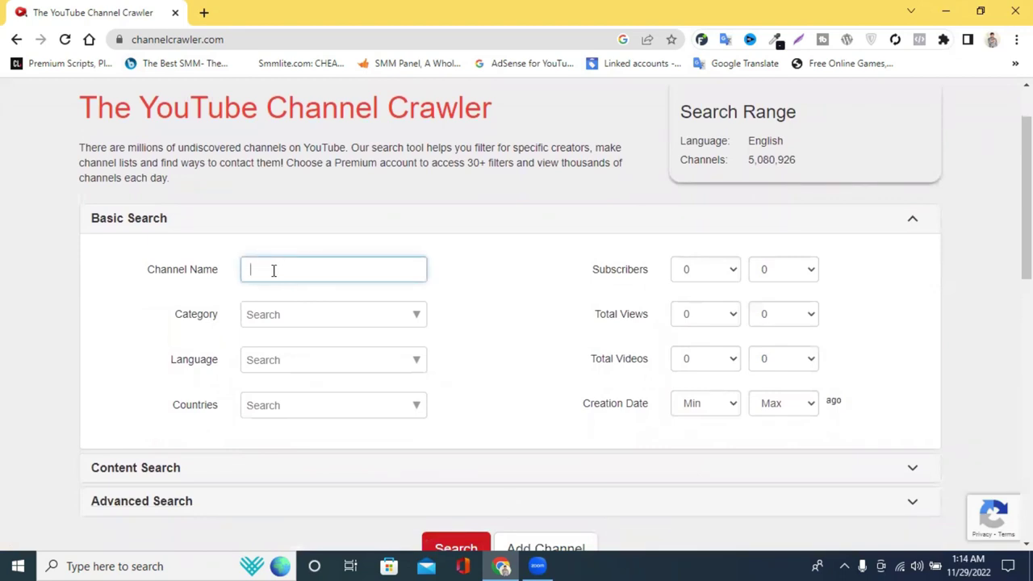
drag(218, 269, 137, 283)
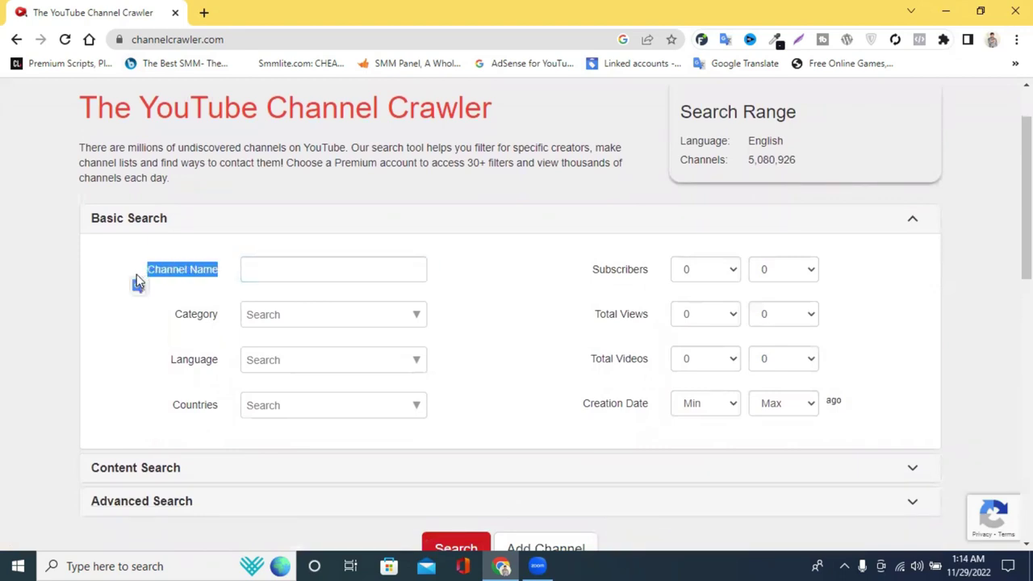
click(126, 266)
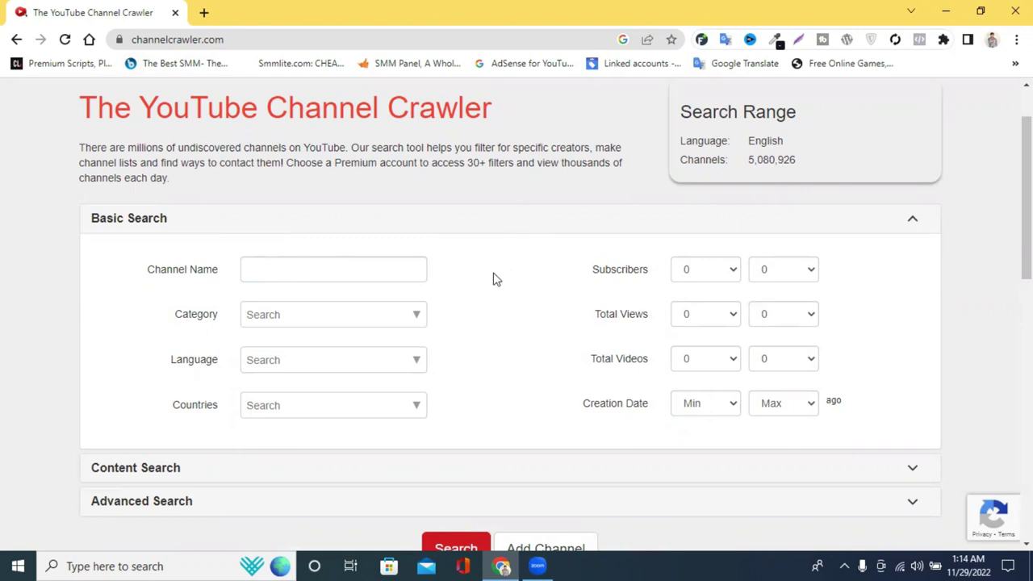
scroll(497, 279, down, 1)
scroll(496, 279, up, 1)
Step: Add Comedy, Education, Entertainment, Gaming and Pets & Animals to the Category filter
drag(173, 314, 220, 316)
click(334, 323)
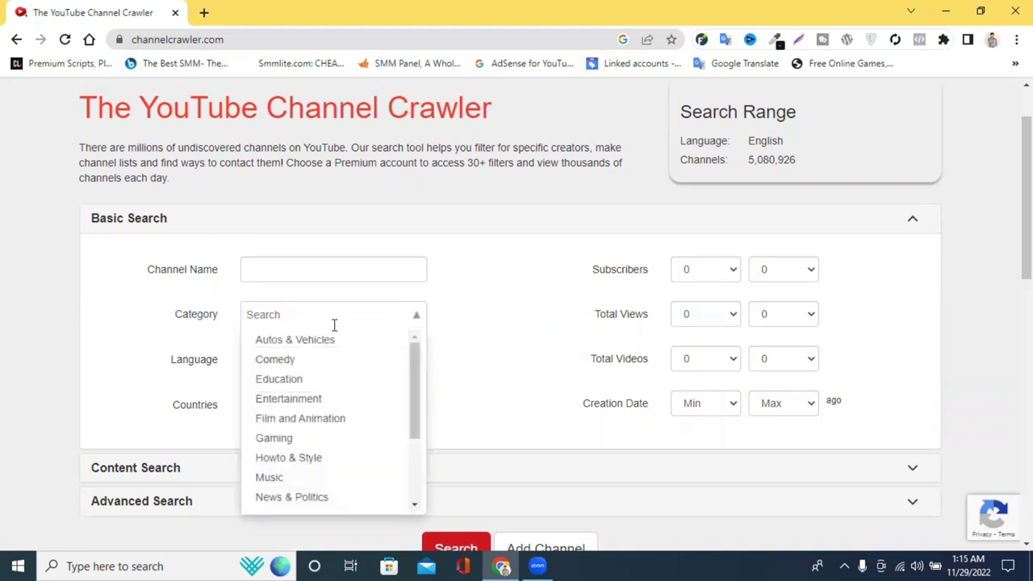
click(279, 361)
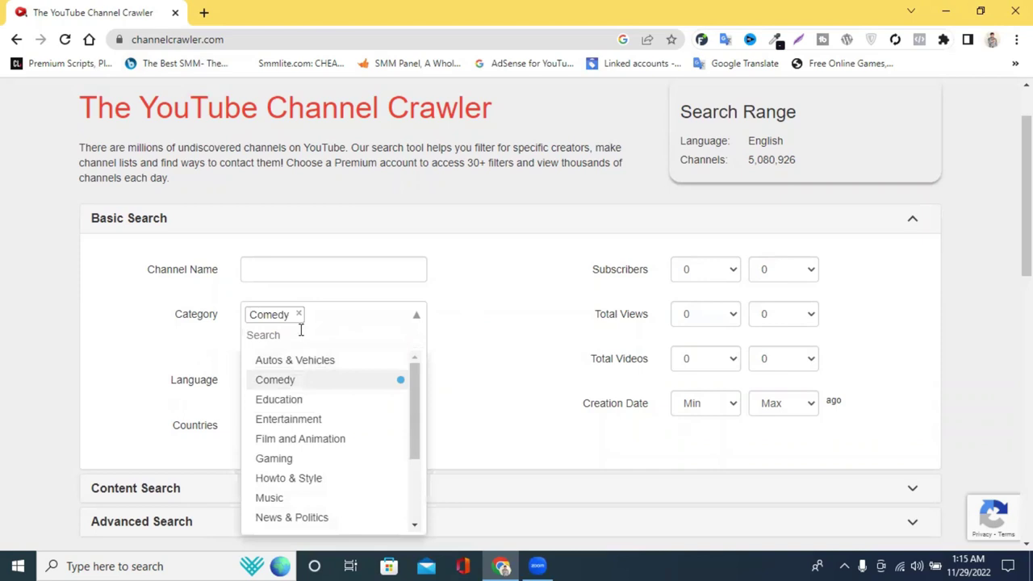
click(283, 402)
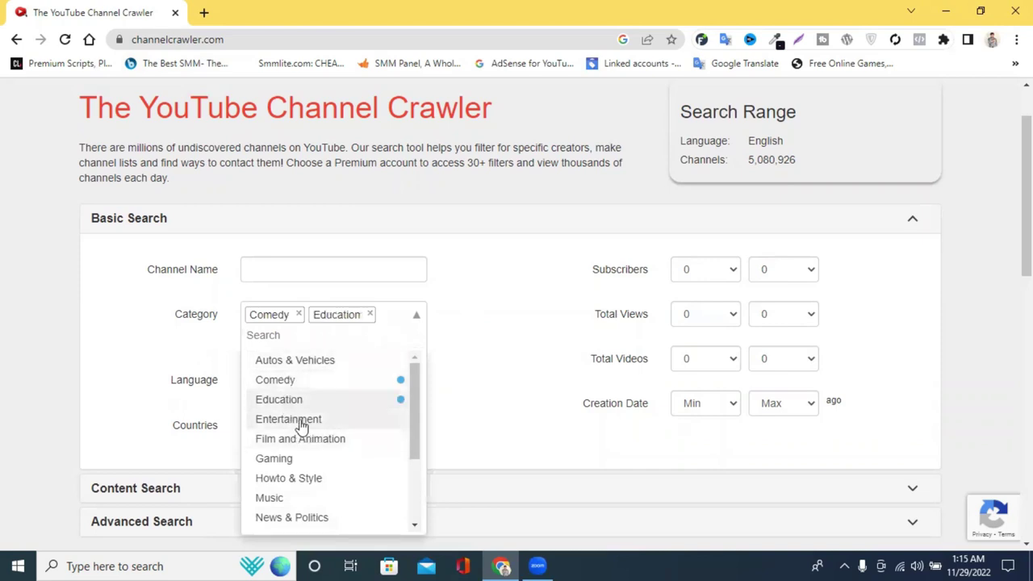
click(301, 421)
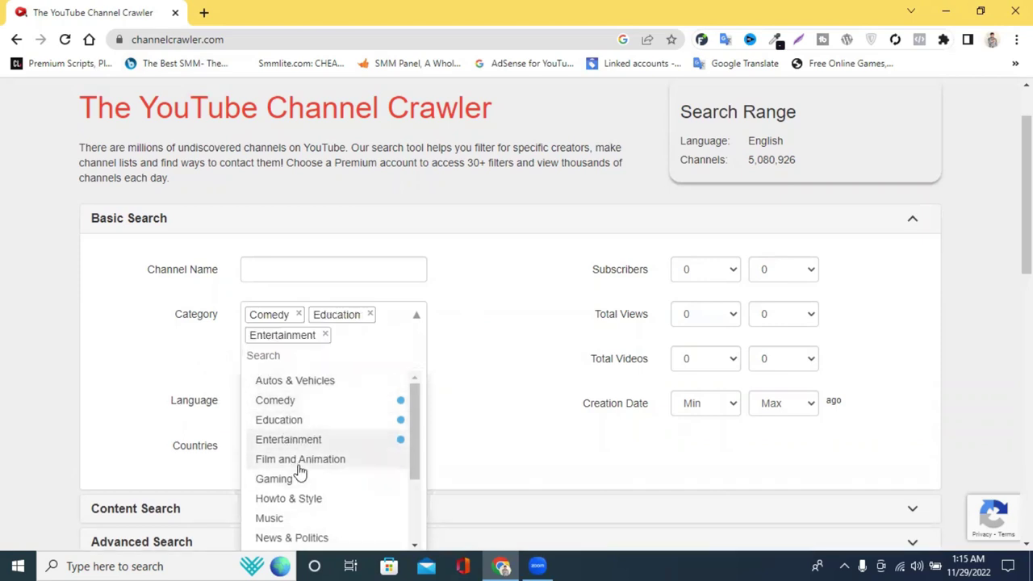
click(275, 478)
scroll(311, 463, down, 1)
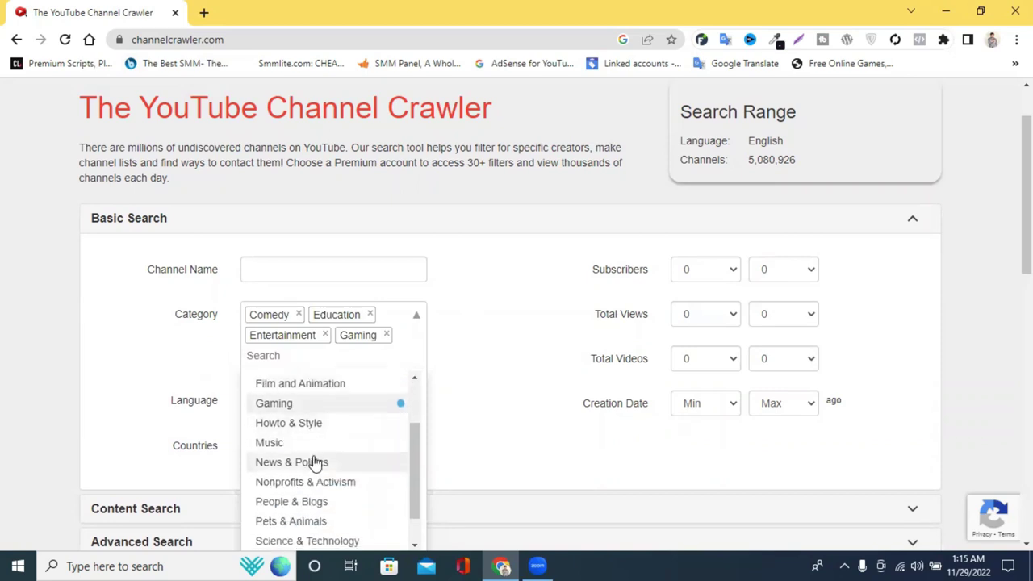
click(292, 523)
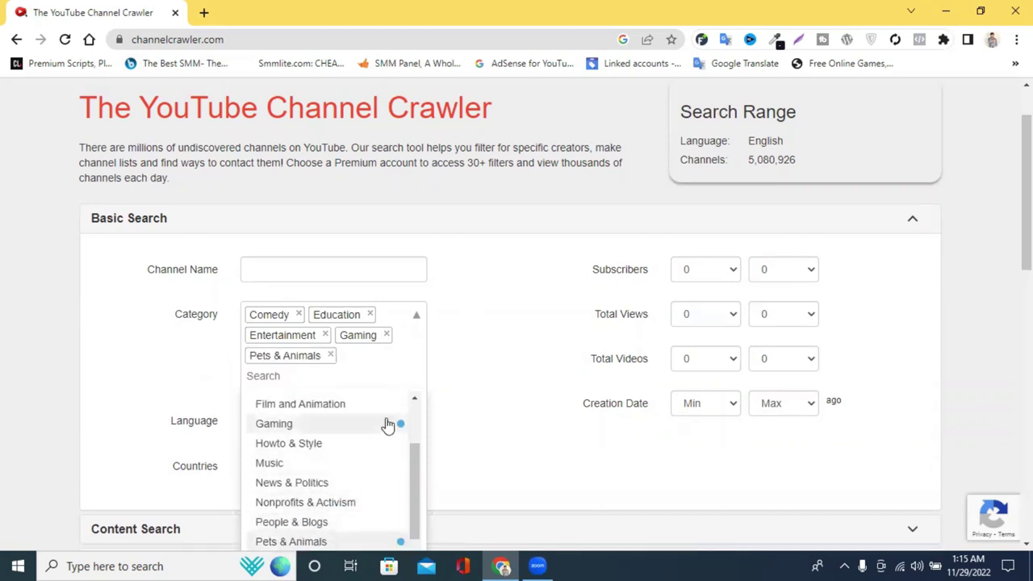
click(482, 376)
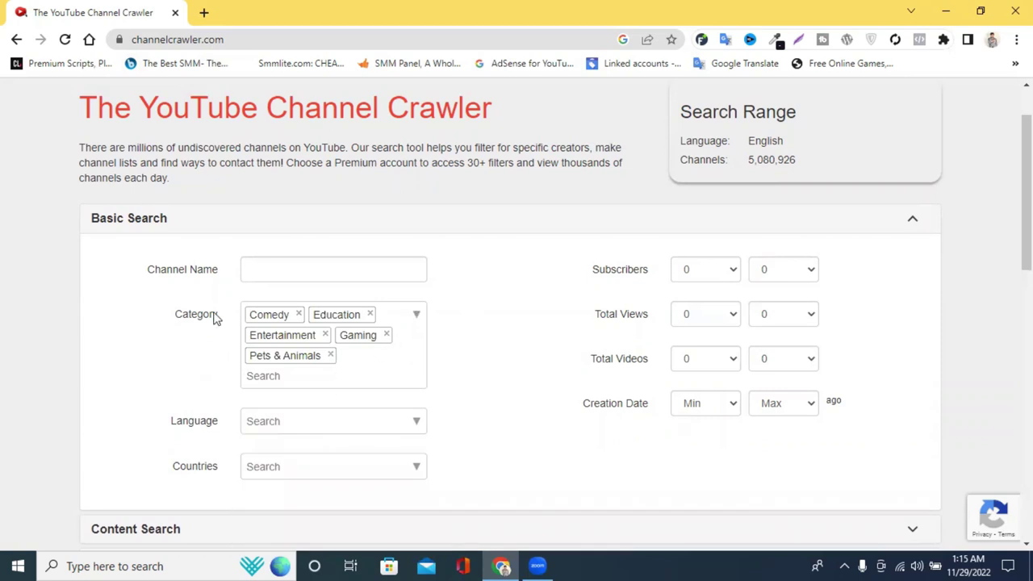
Step: Add English and German to the Language filter and look through the remaining language options
scroll(449, 388, down, 1)
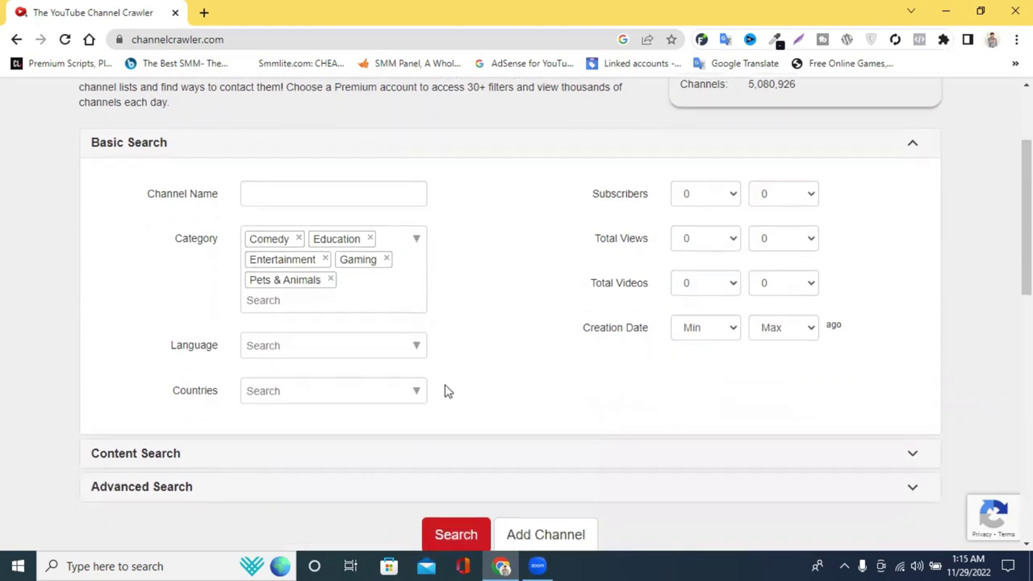
click(295, 345)
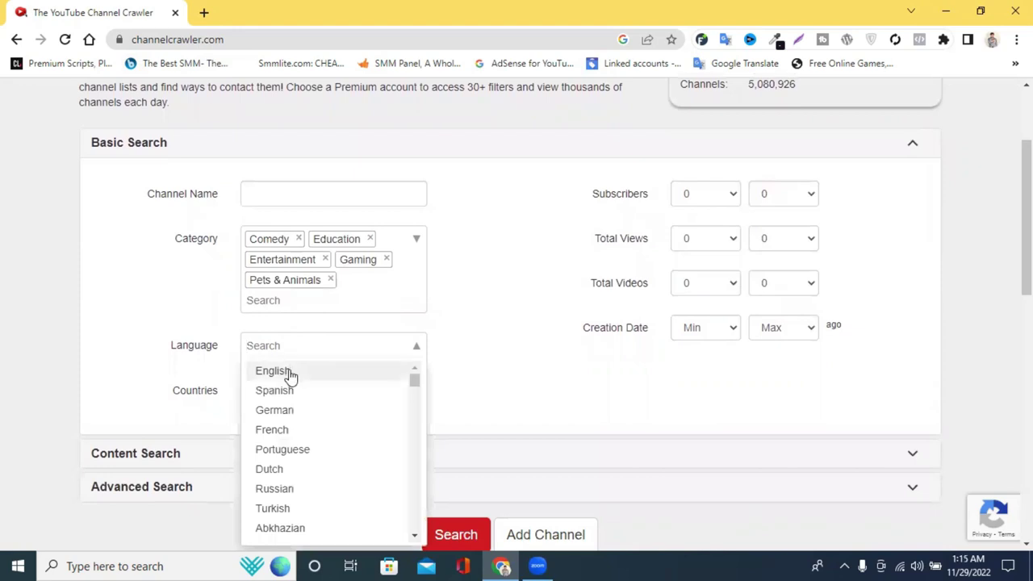
click(289, 372)
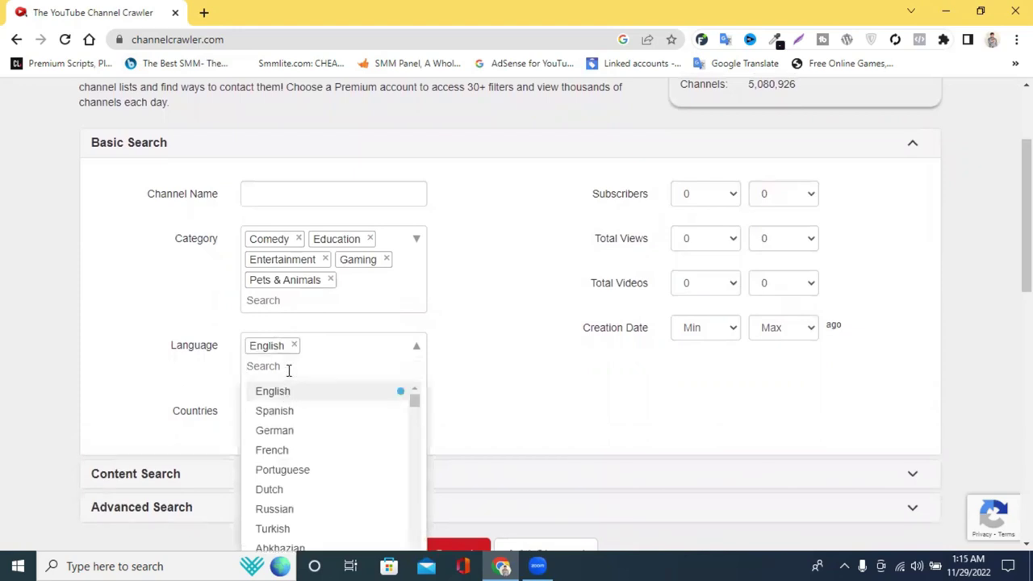
click(296, 434)
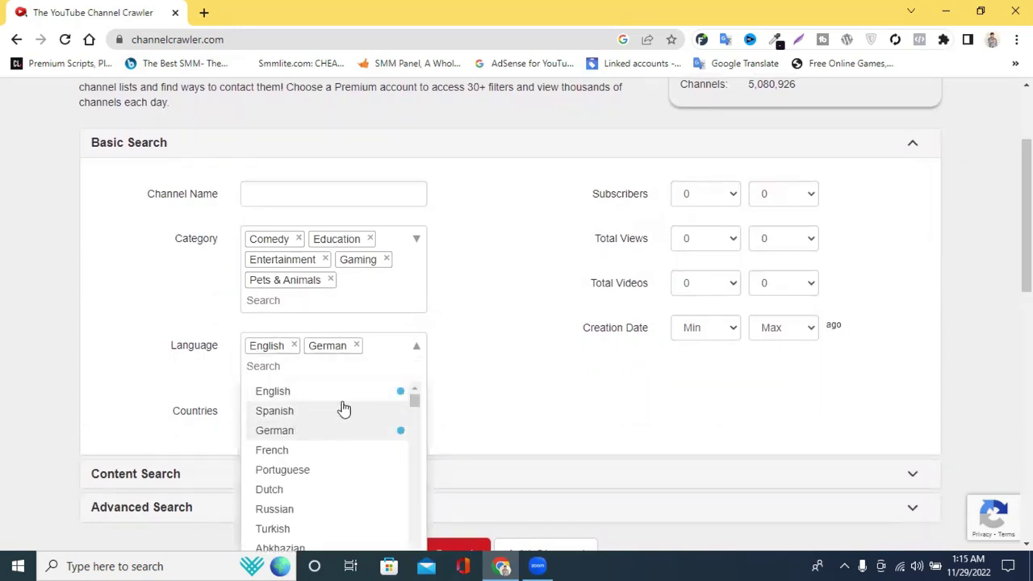
scroll(342, 408, down, 4)
scroll(323, 458, down, 3)
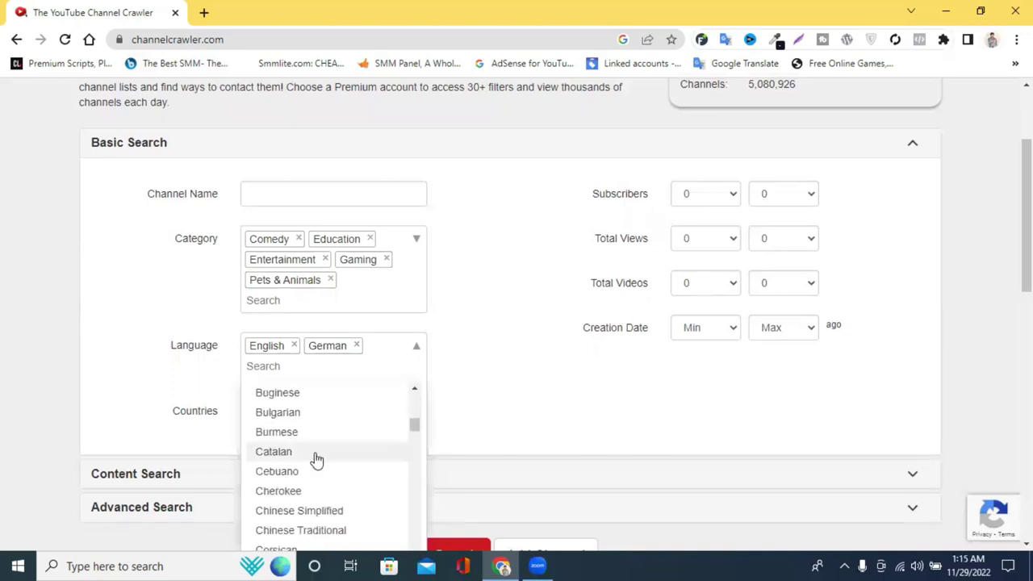
scroll(311, 452, down, 3)
scroll(327, 482, down, 15)
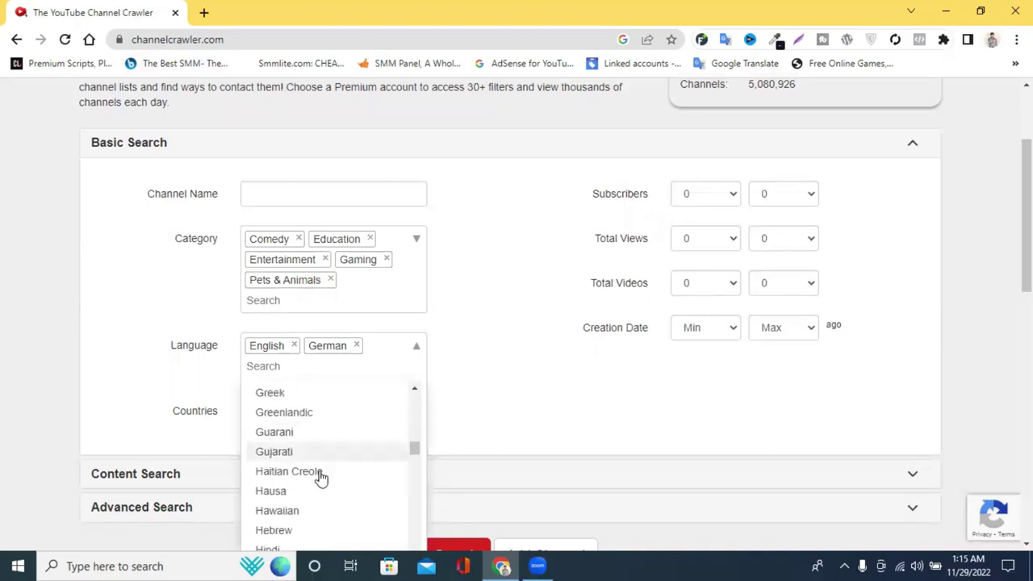
scroll(325, 468, down, 2)
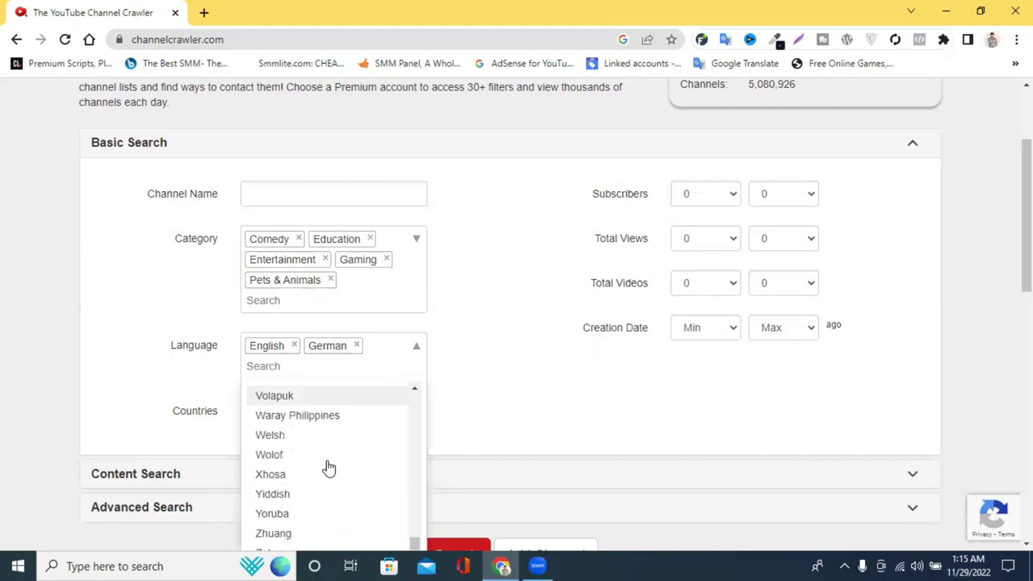
click(503, 368)
scroll(419, 339, down, 1)
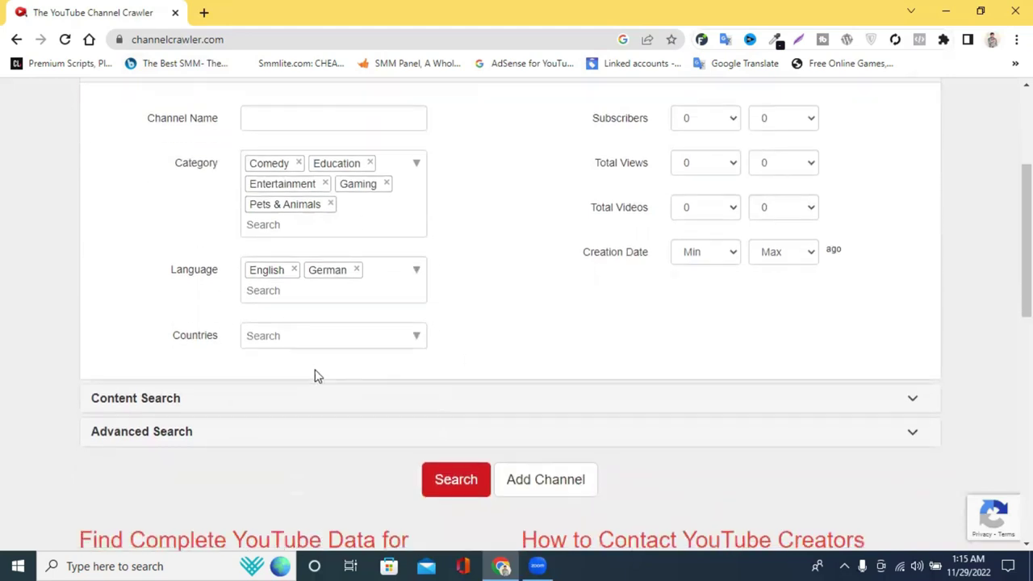
Step: Add United States, United Kingdom, Canada, Australia and American Samoa to the Countries filter
click(322, 336)
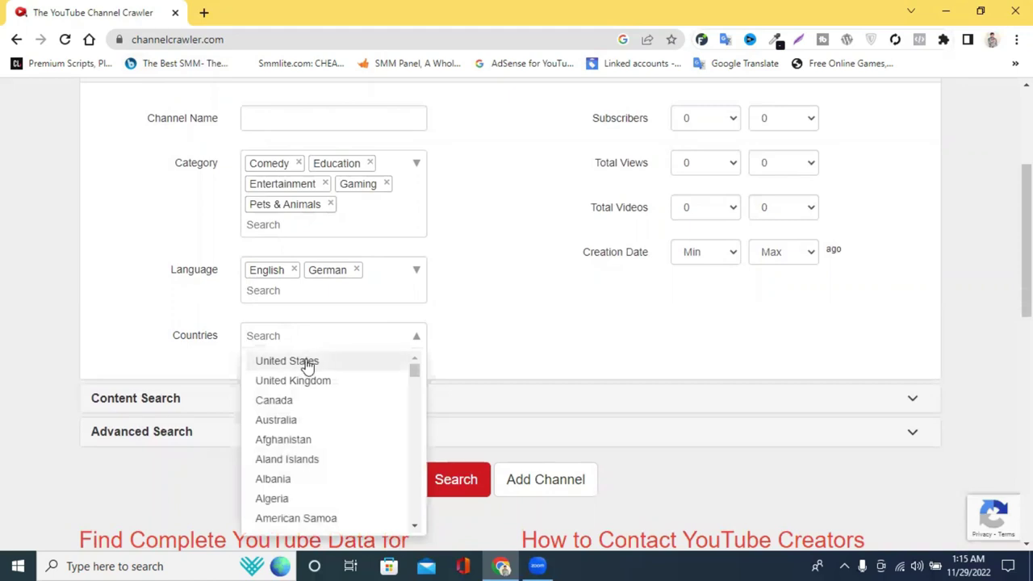
click(307, 366)
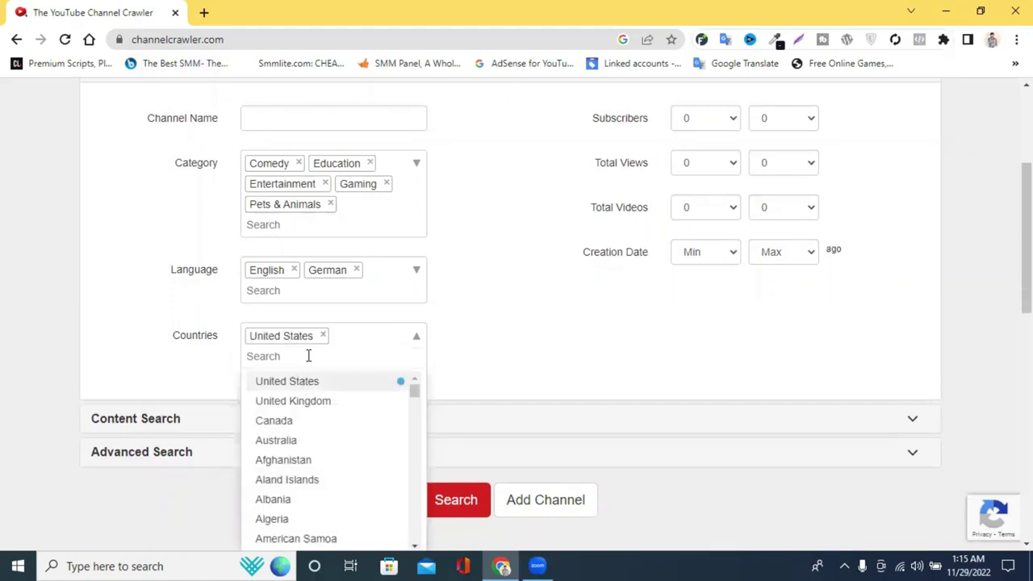
click(319, 405)
click(298, 442)
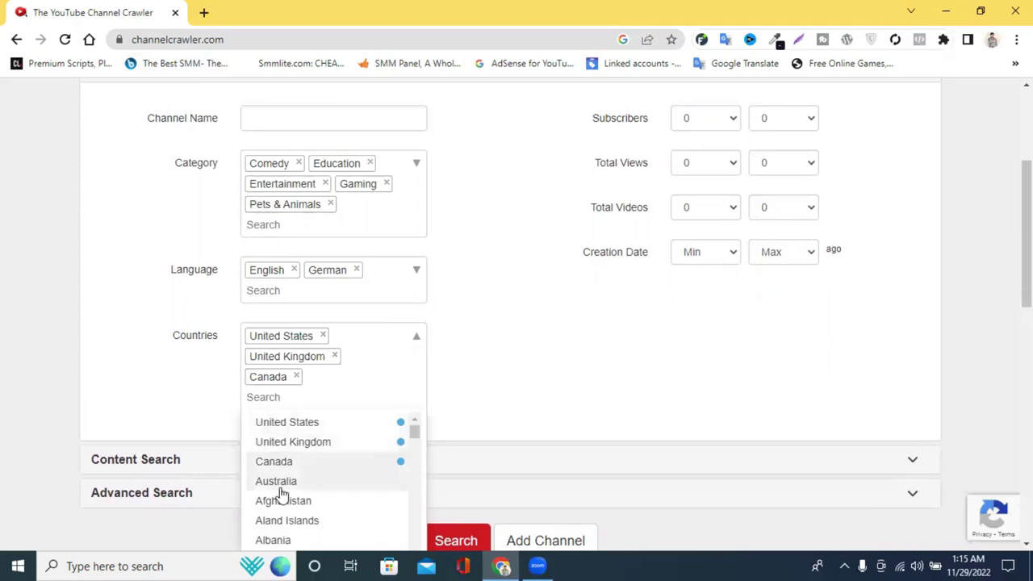
click(286, 481)
scroll(339, 461, down, 1)
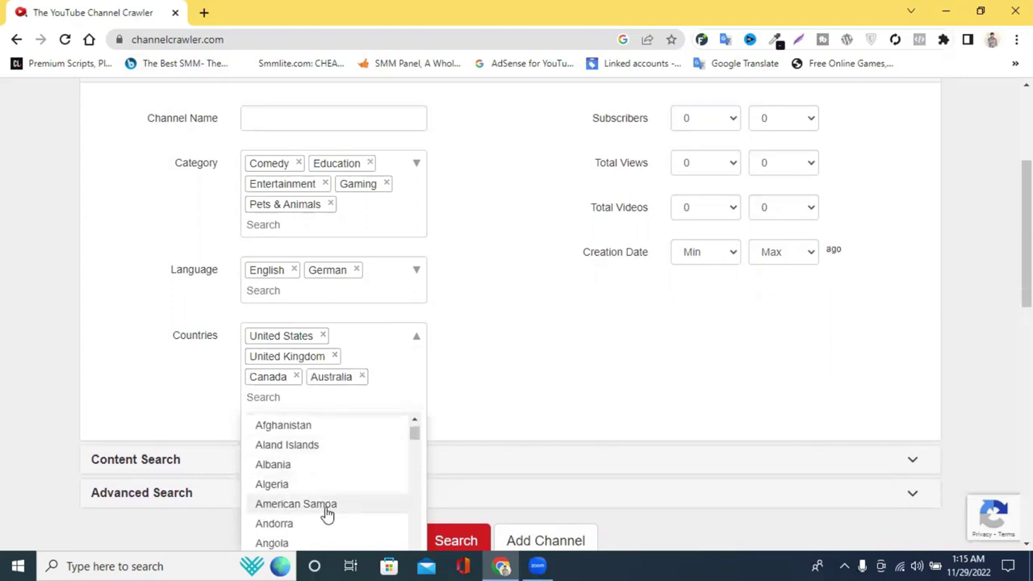
scroll(325, 498, down, 2)
scroll(326, 499, up, 2)
click(308, 504)
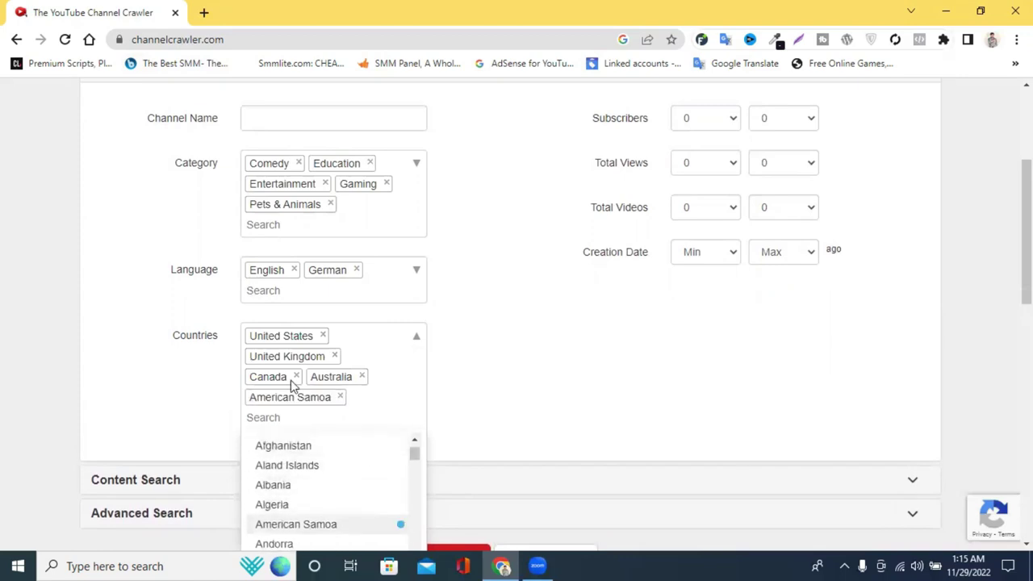
click(550, 390)
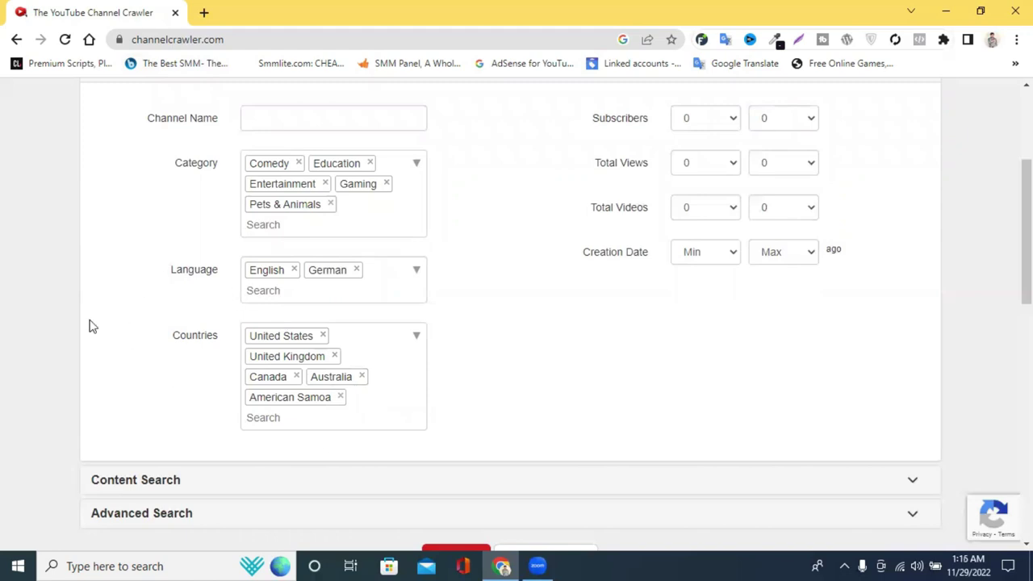
click(176, 335)
Step: Set the Subscribers range to run from 0 to 50,000
scroll(680, 302, up, 1)
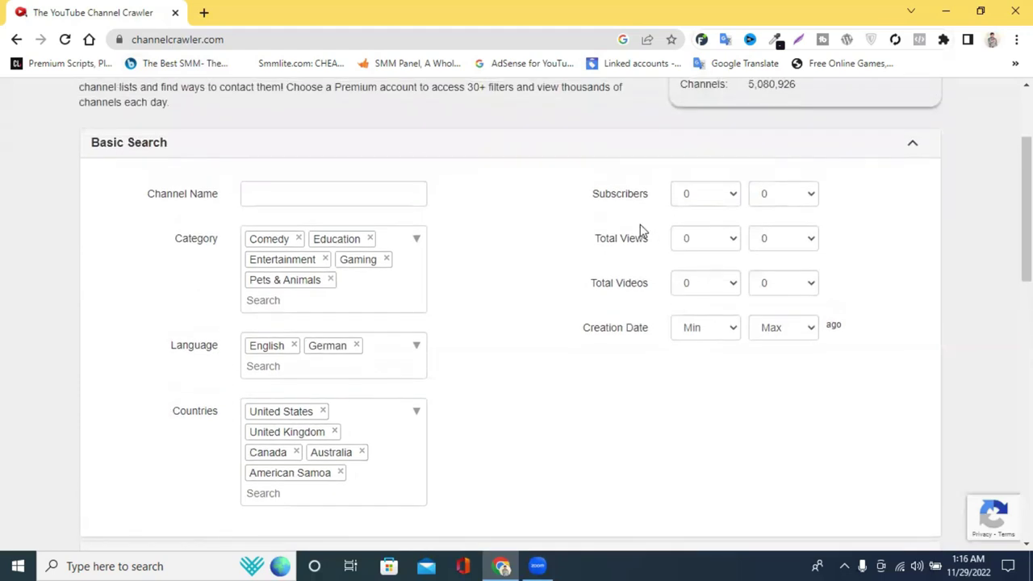
click(686, 199)
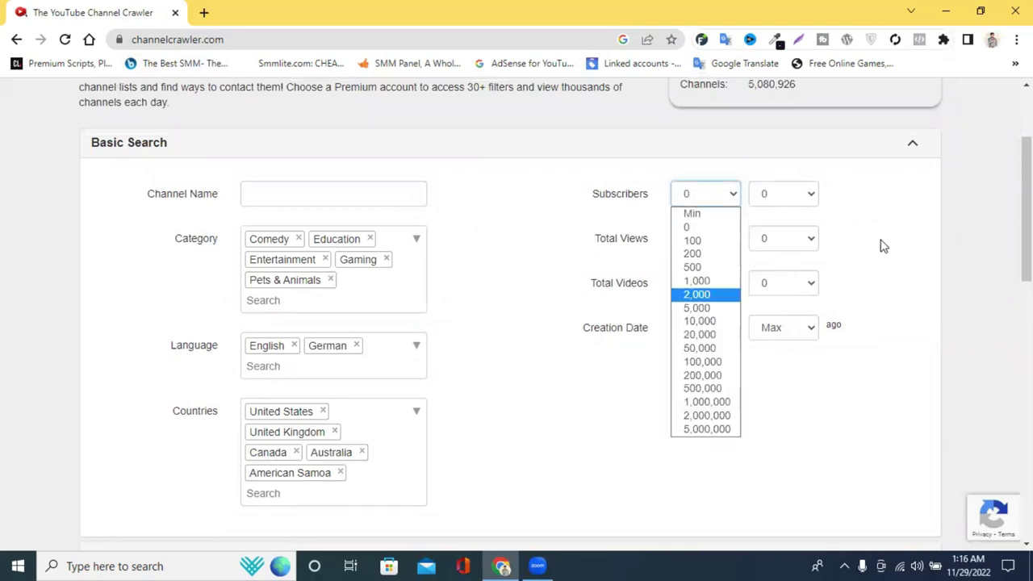
click(884, 245)
click(689, 201)
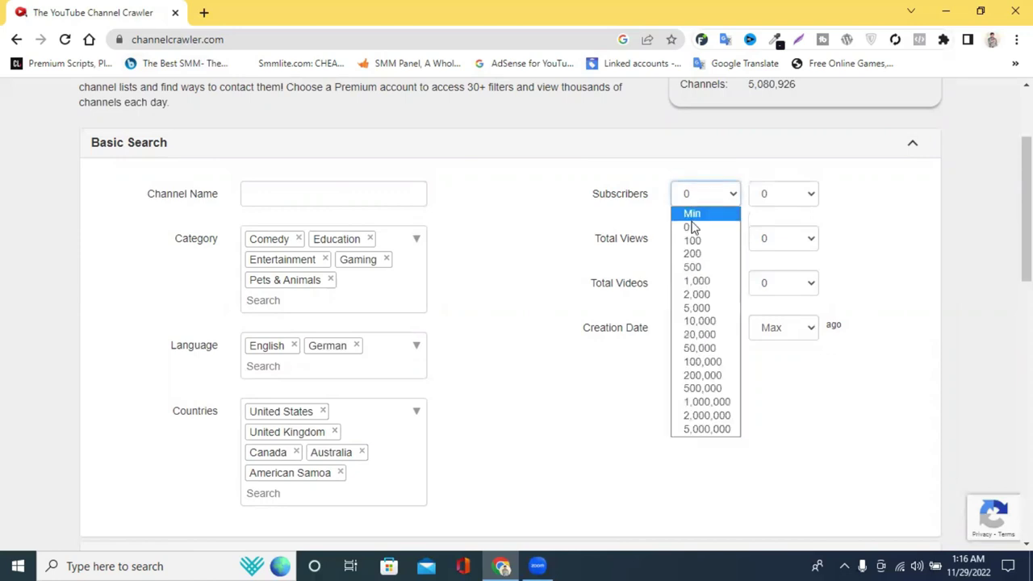
click(691, 230)
click(775, 198)
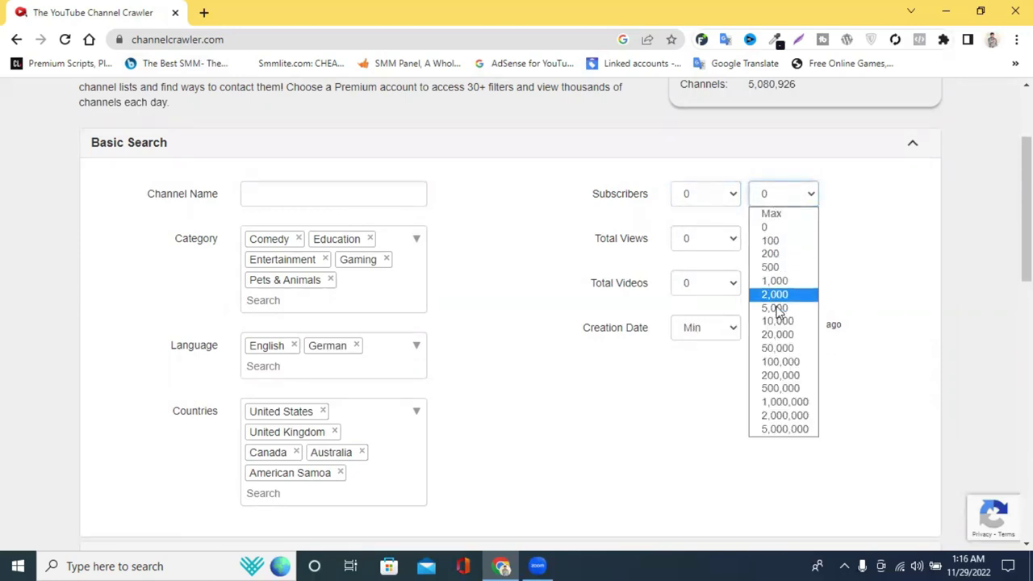
click(797, 349)
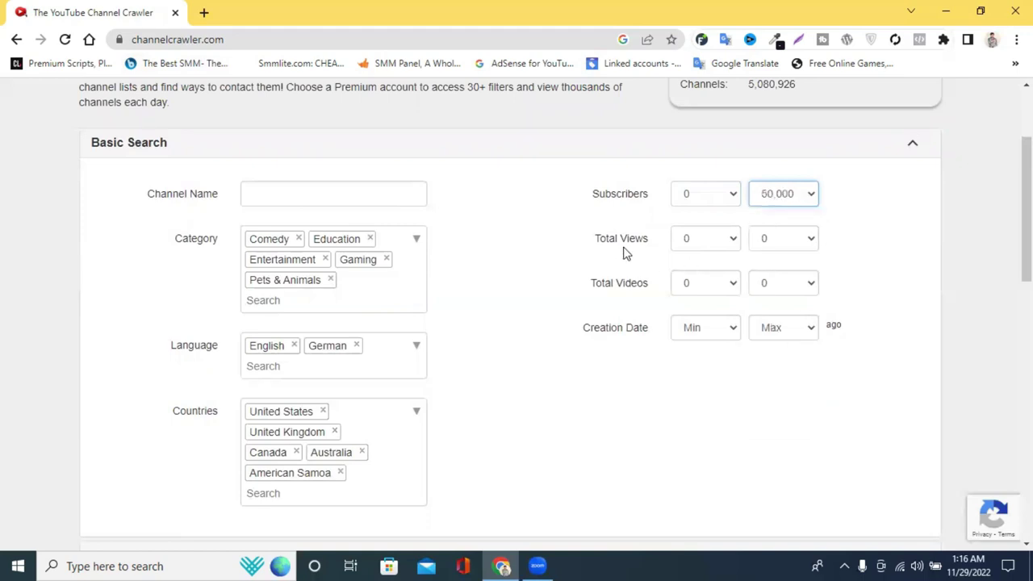
Step: Set the Total Views range to run from 0 to 20,000,000
click(691, 234)
click(693, 270)
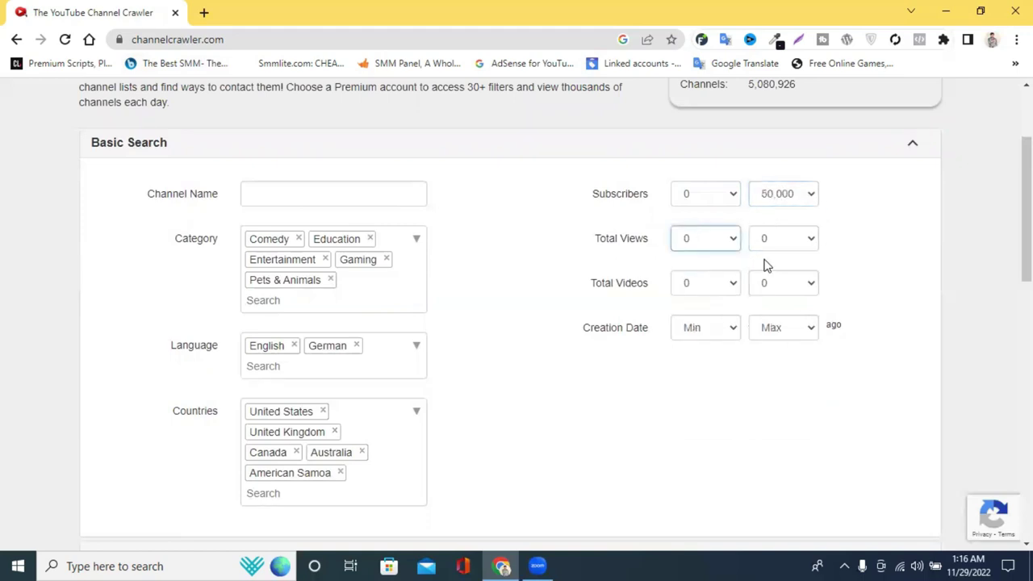
click(784, 242)
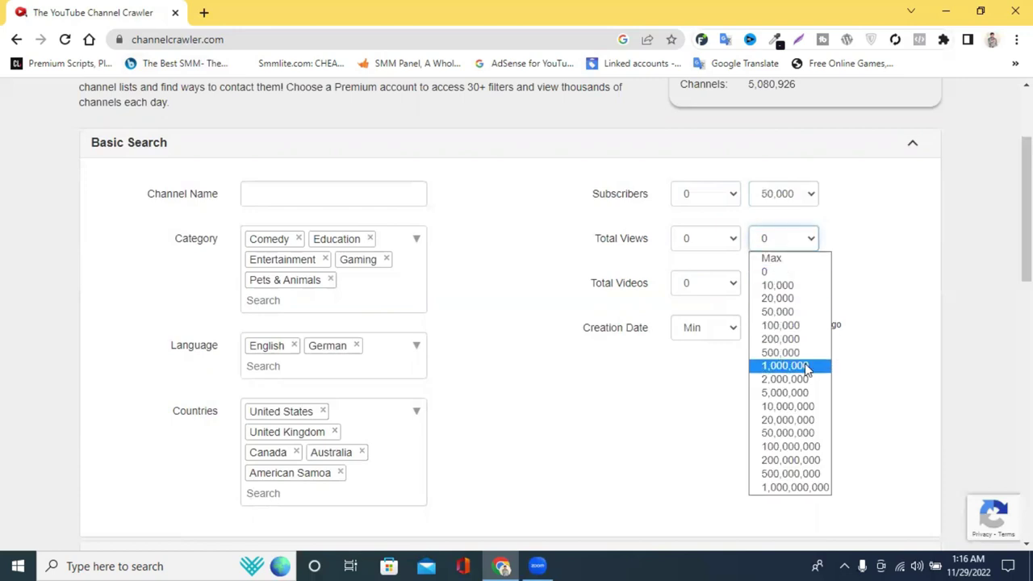
click(777, 410)
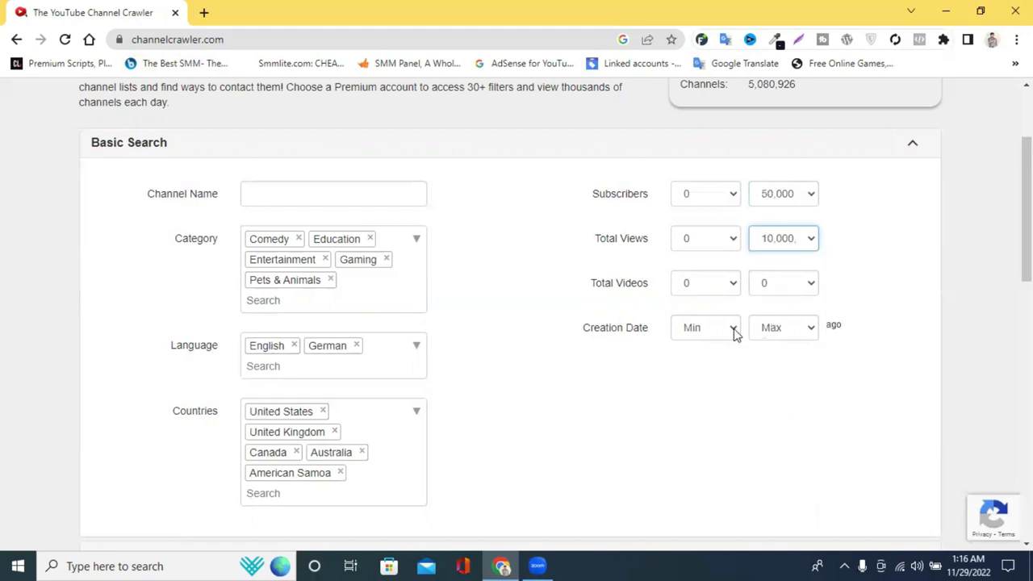
click(779, 249)
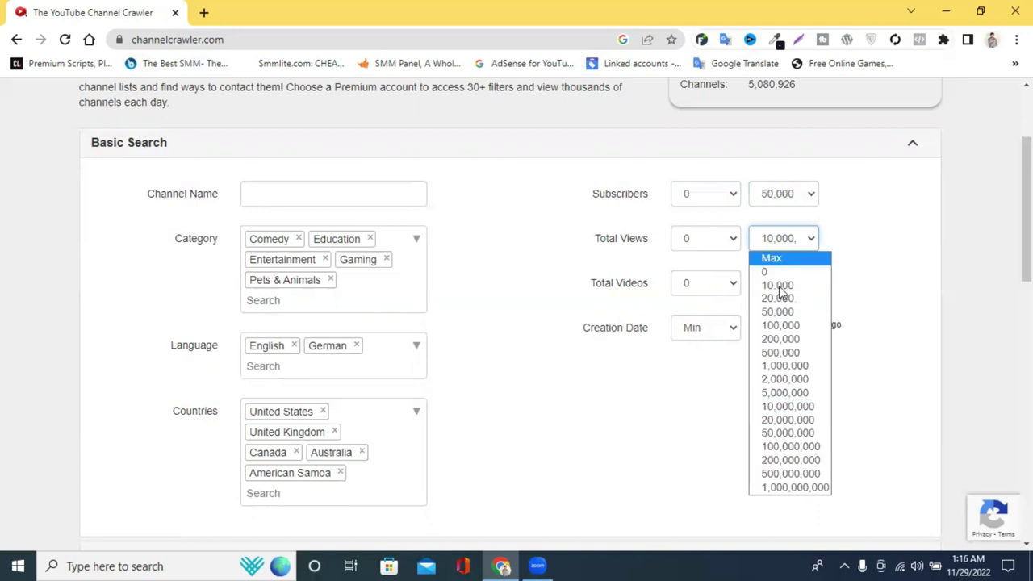
click(777, 406)
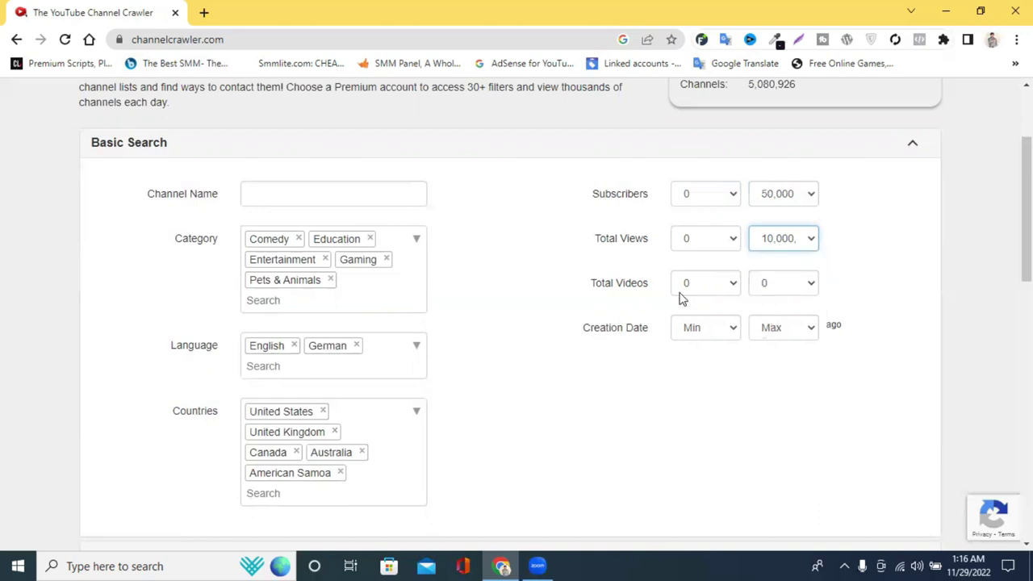
click(781, 236)
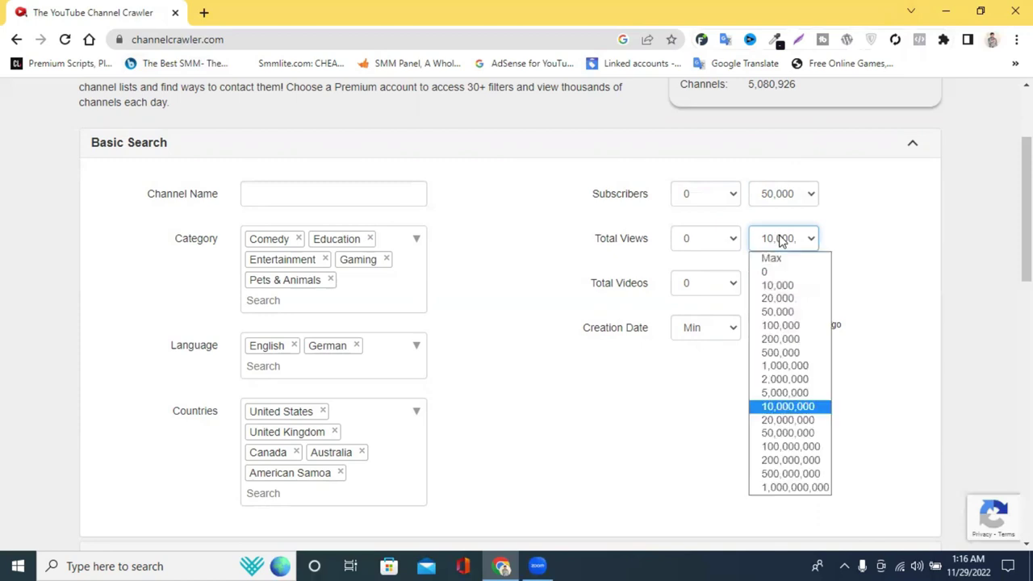
click(795, 419)
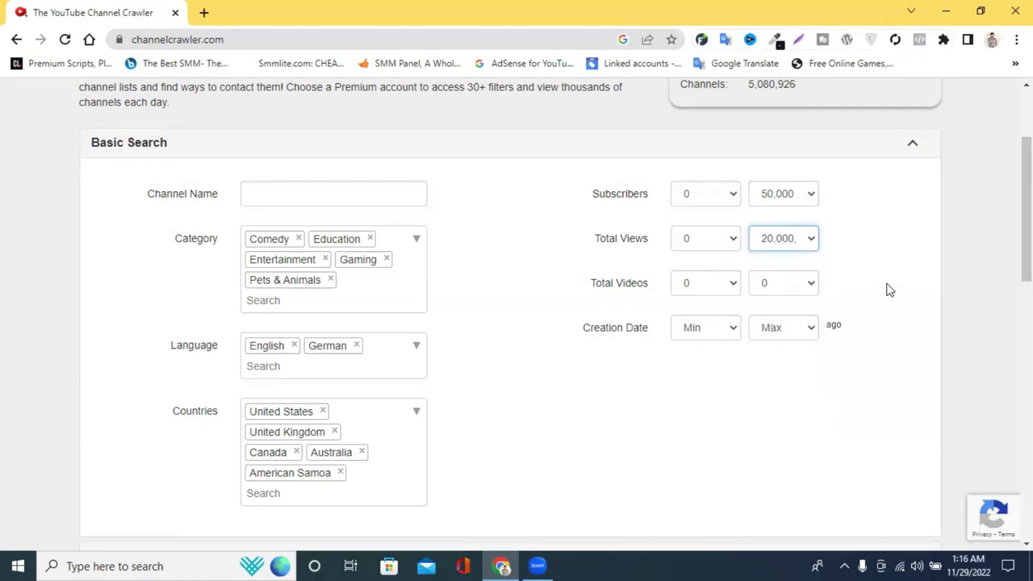
Step: Set the Total Videos range to run from 0 to 500
click(700, 284)
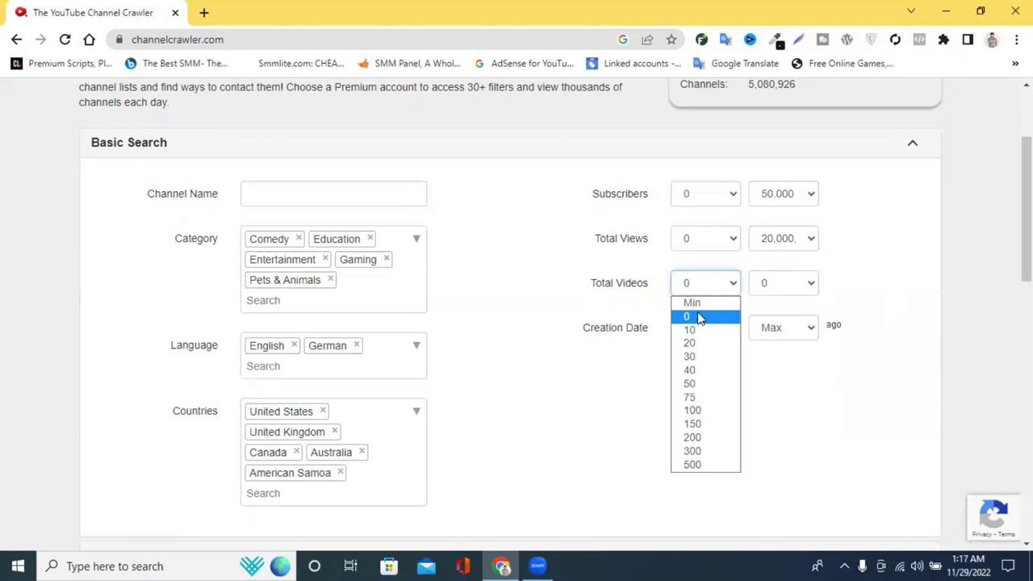
click(703, 316)
click(768, 287)
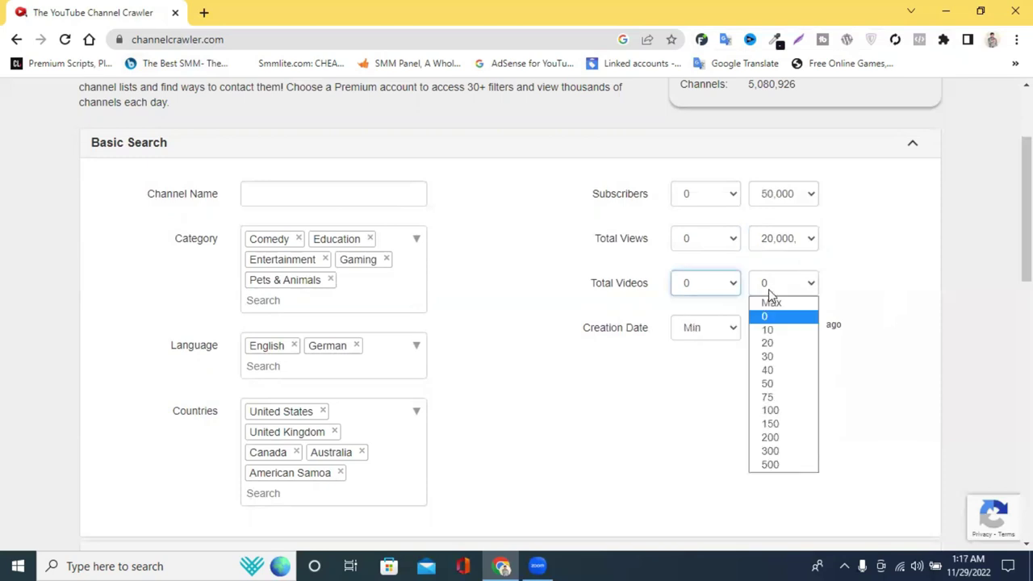
click(773, 464)
Step: Set the Creation Date range to run from 1 week to 2 years ago
scroll(853, 326, down, 1)
scroll(853, 327, down, 2)
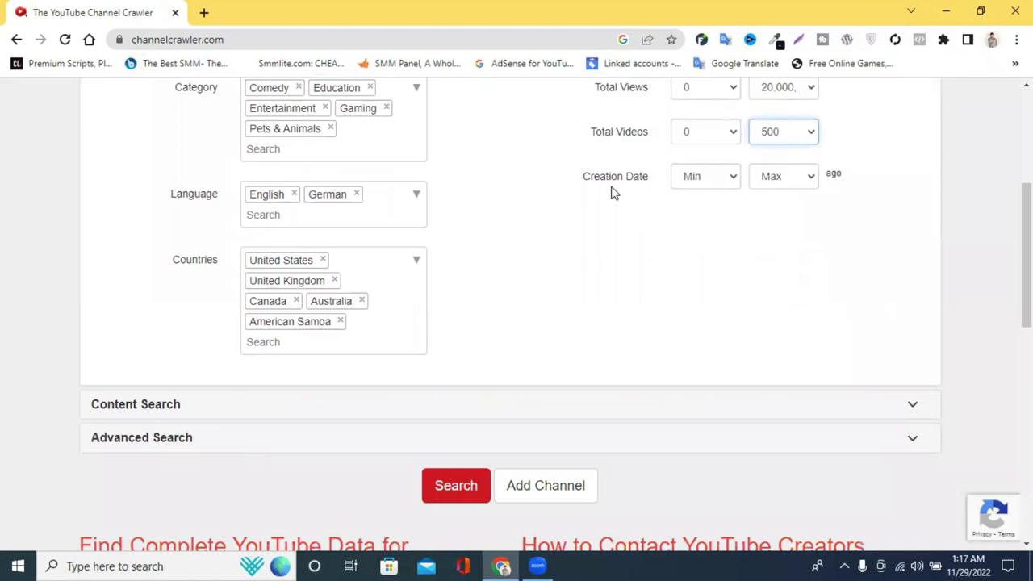
click(692, 178)
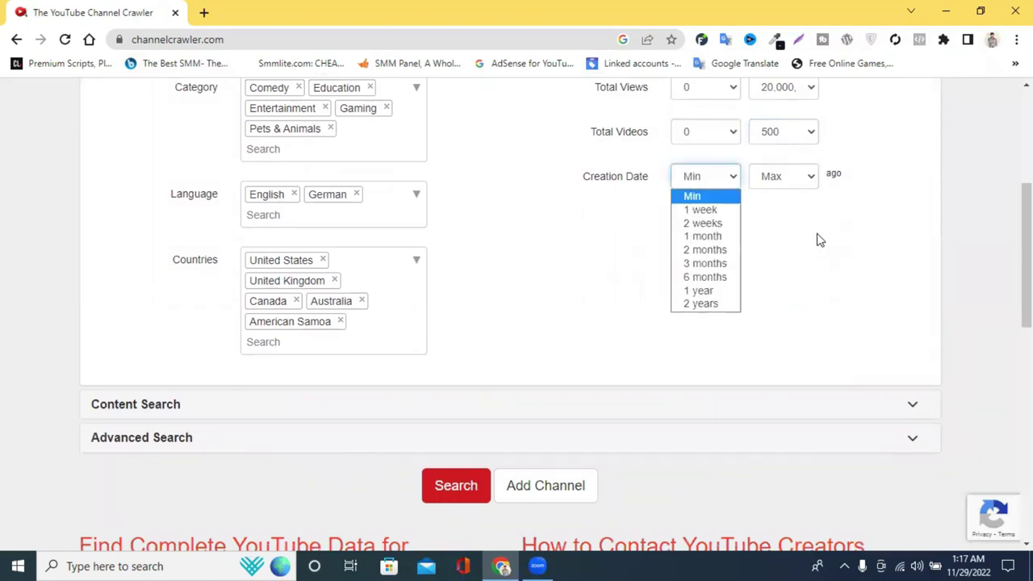
key(Down)
key(Down)
key(Down)
key(Down)
key(Down)
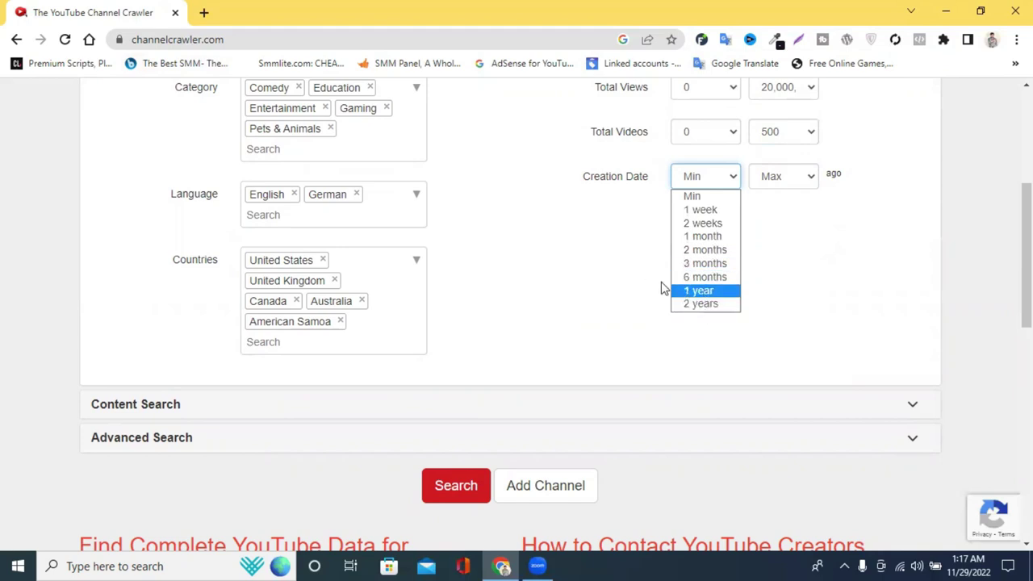
click(709, 210)
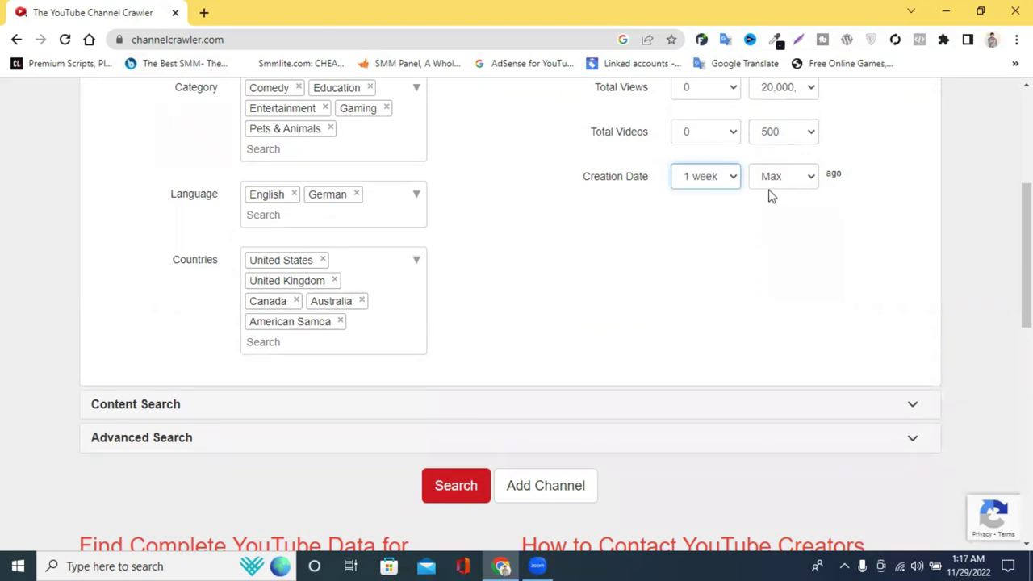
click(771, 184)
click(779, 303)
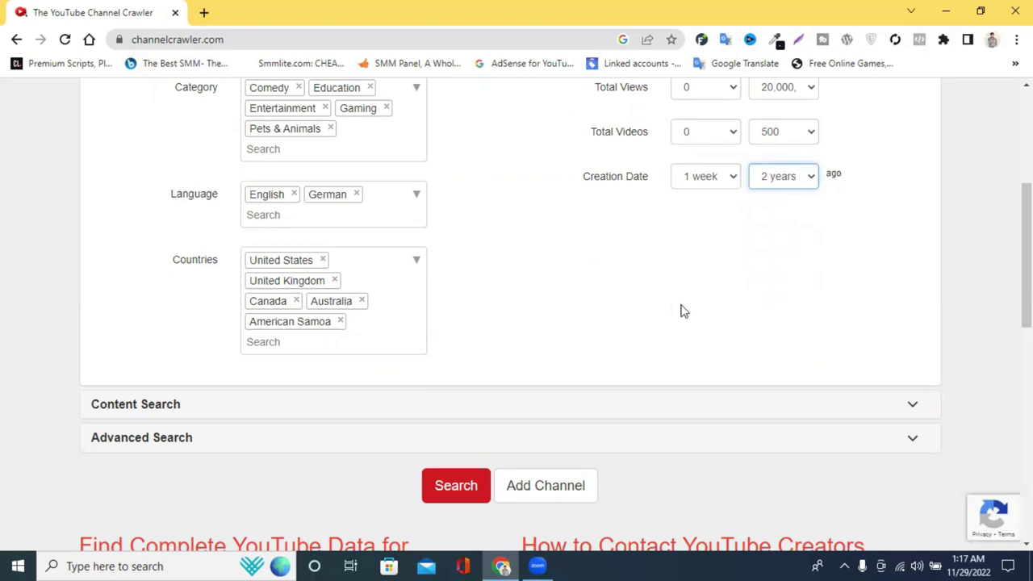
Step: Review the chosen basic filters and run the channel search
scroll(683, 309, down, 1)
scroll(734, 253, up, 5)
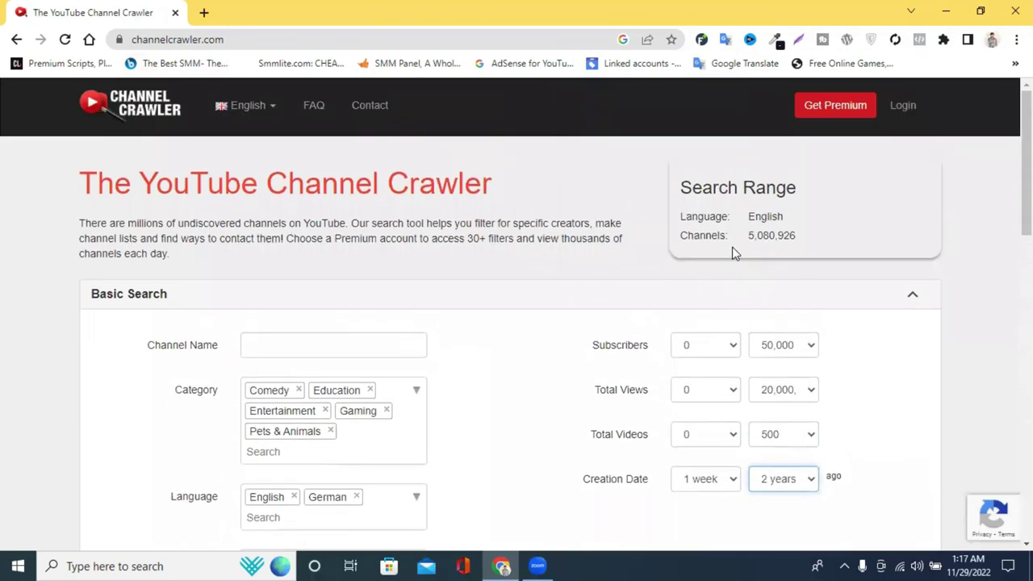
scroll(733, 253, down, 4)
scroll(722, 307, down, 2)
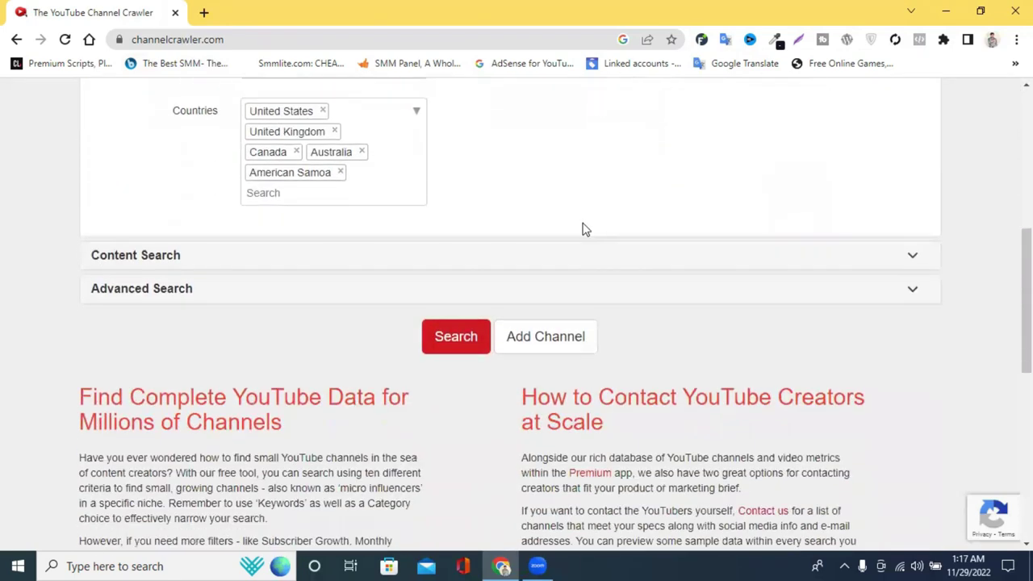
scroll(556, 213, up, 4)
scroll(530, 199, down, 4)
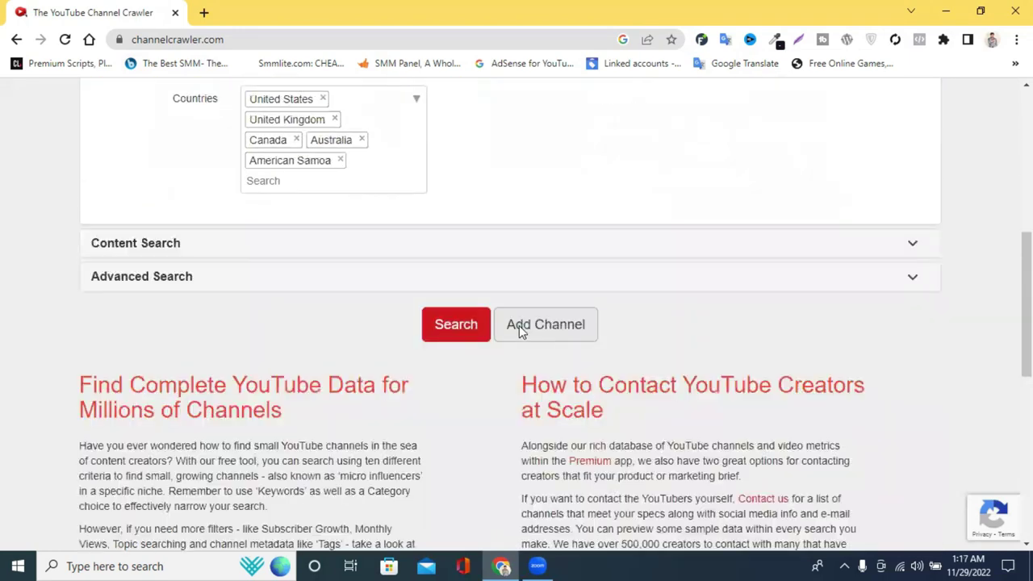
scroll(518, 325, down, 1)
click(459, 266)
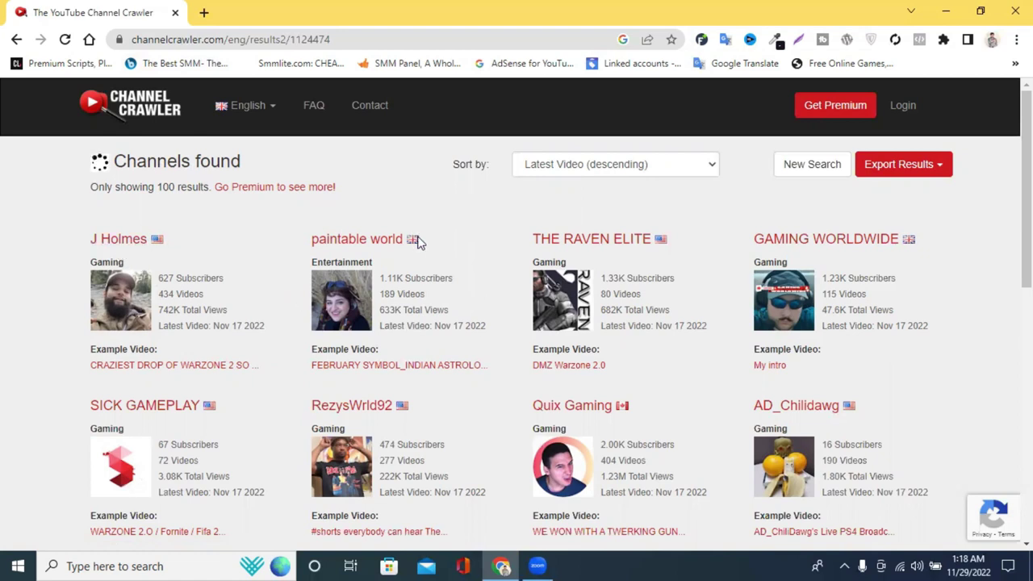
Step: Look over the channels found, then open the "paintable world" channel in a new browser tab and switch to it
mouse_move(418, 241)
scroll(315, 371, down, 2)
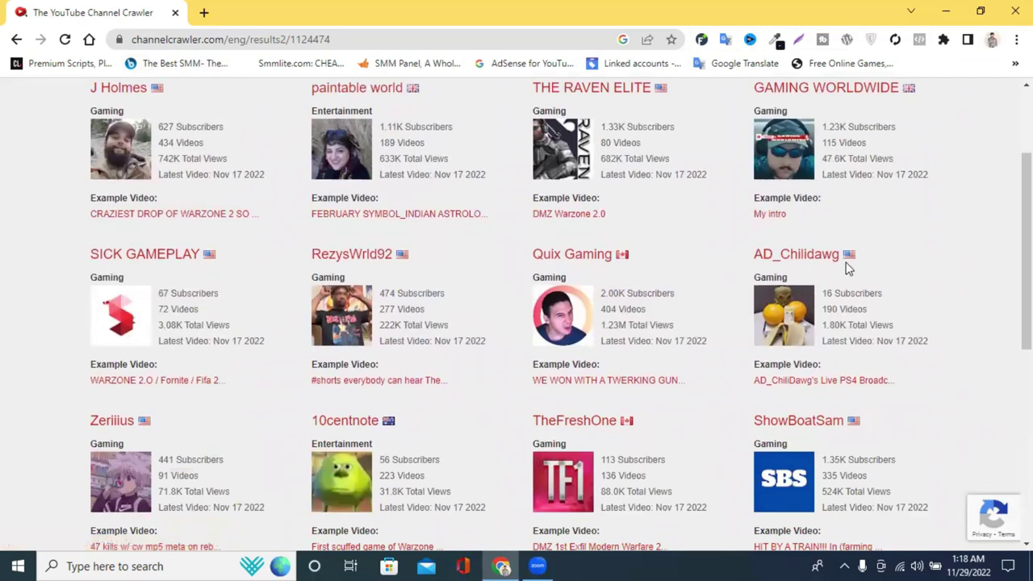
scroll(376, 166, up, 1)
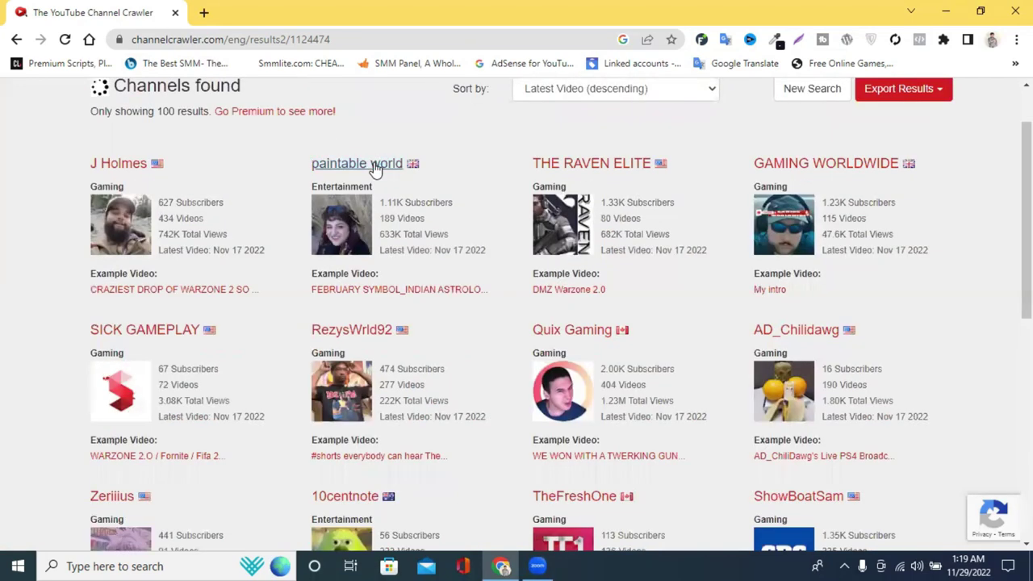
mouse_move(412, 170)
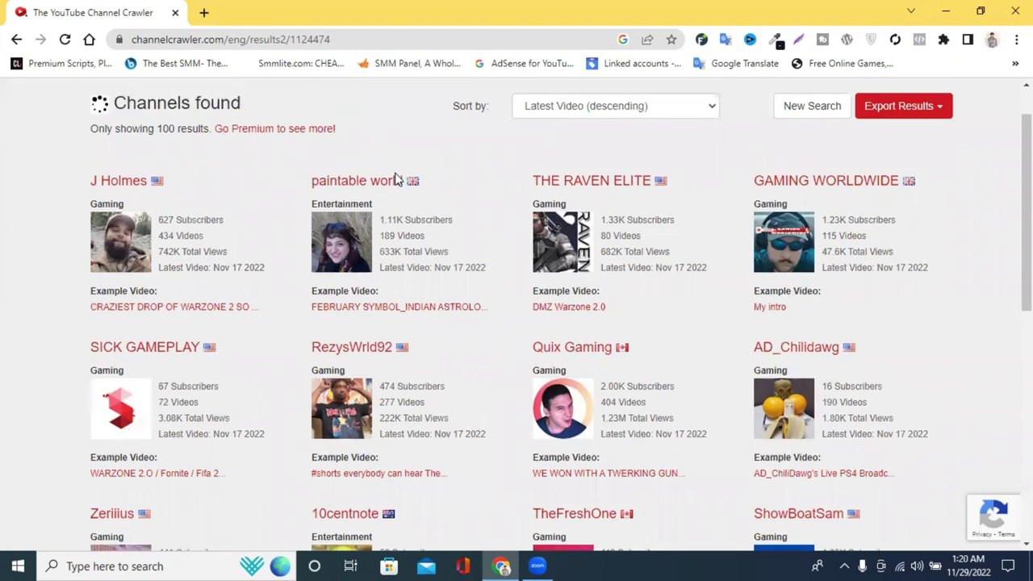
scroll(376, 180, up, 1)
right_click(358, 241)
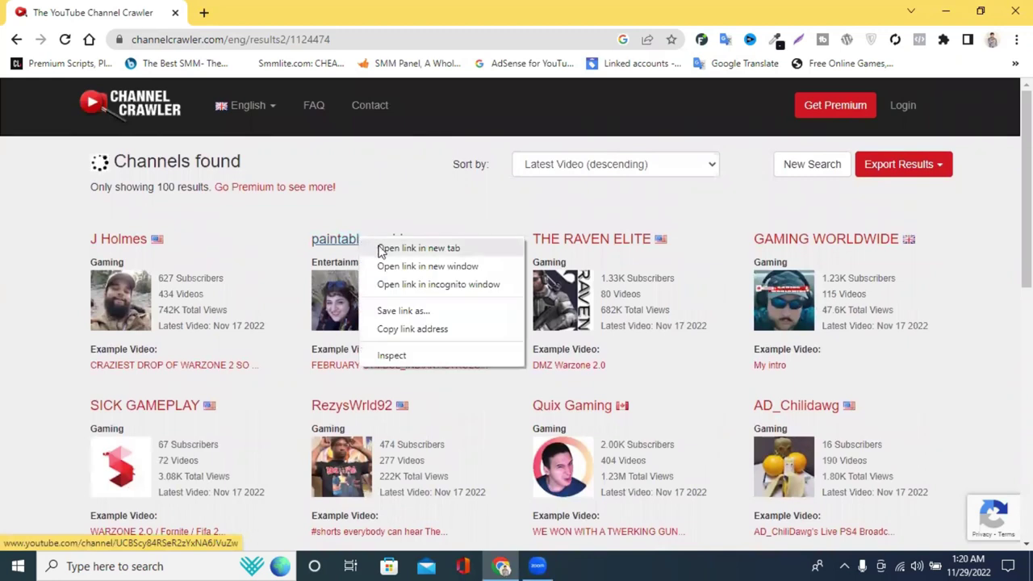
click(380, 249)
click(282, 13)
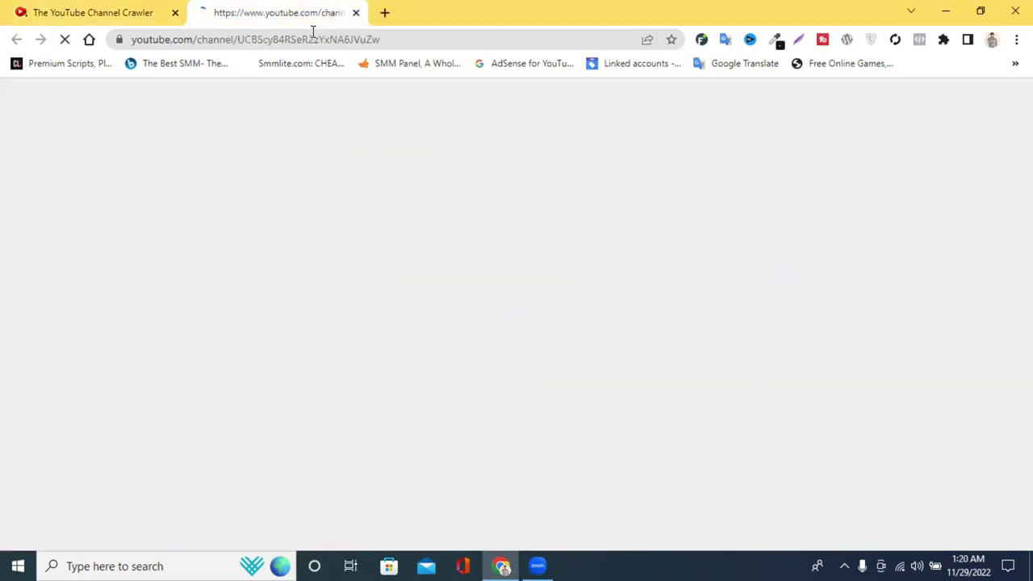
Step: Return to the search results, open the first listed channel in another new tab, and check both YouTube channel tabs
click(111, 11)
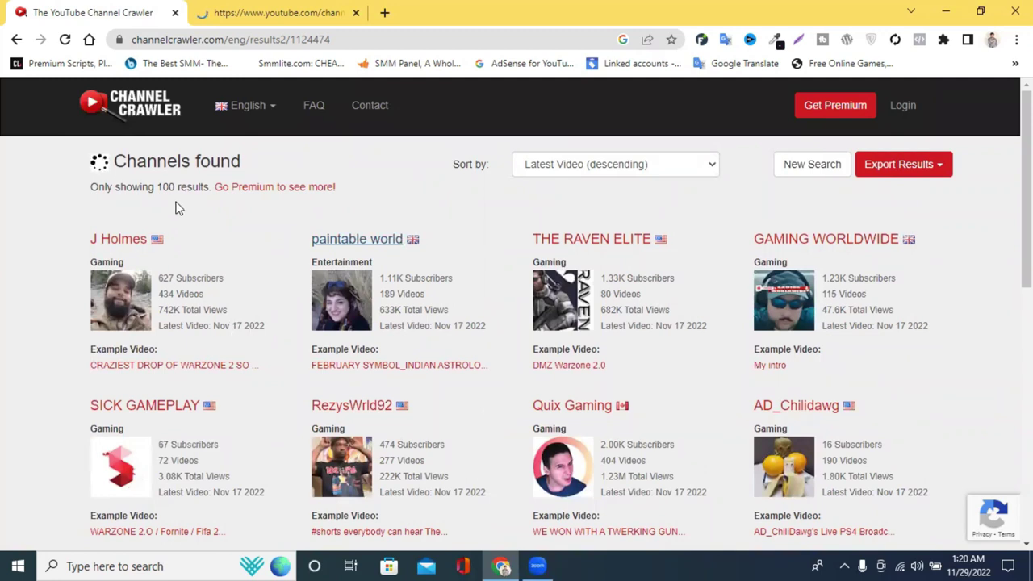
right_click(132, 240)
click(158, 255)
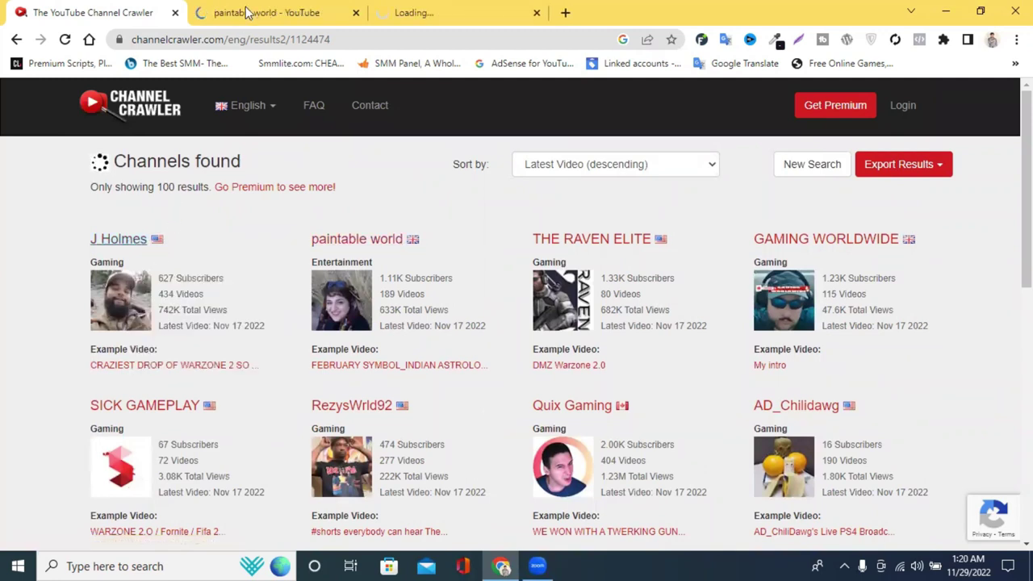
click(246, 8)
click(502, 8)
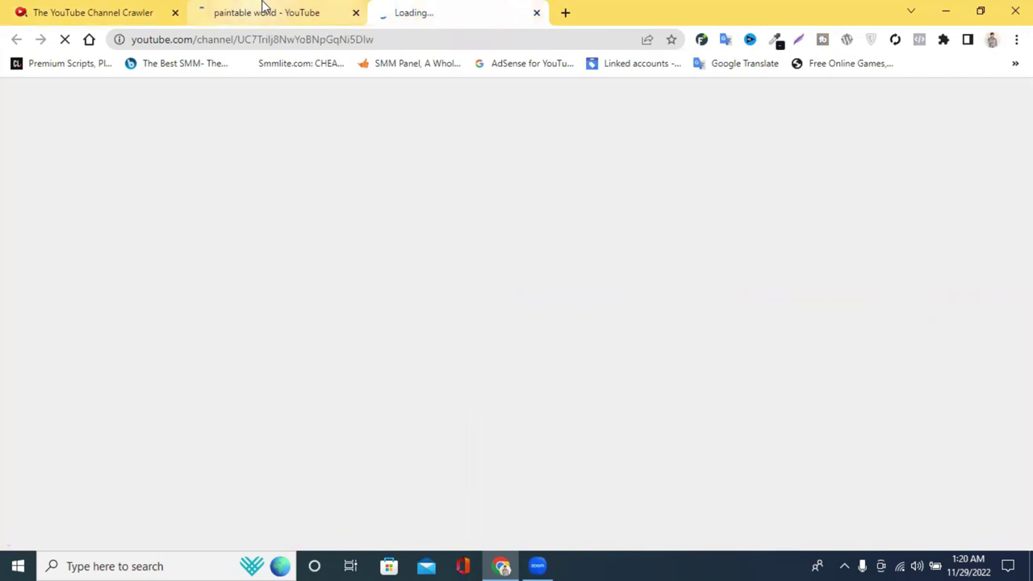
click(267, 8)
click(411, 8)
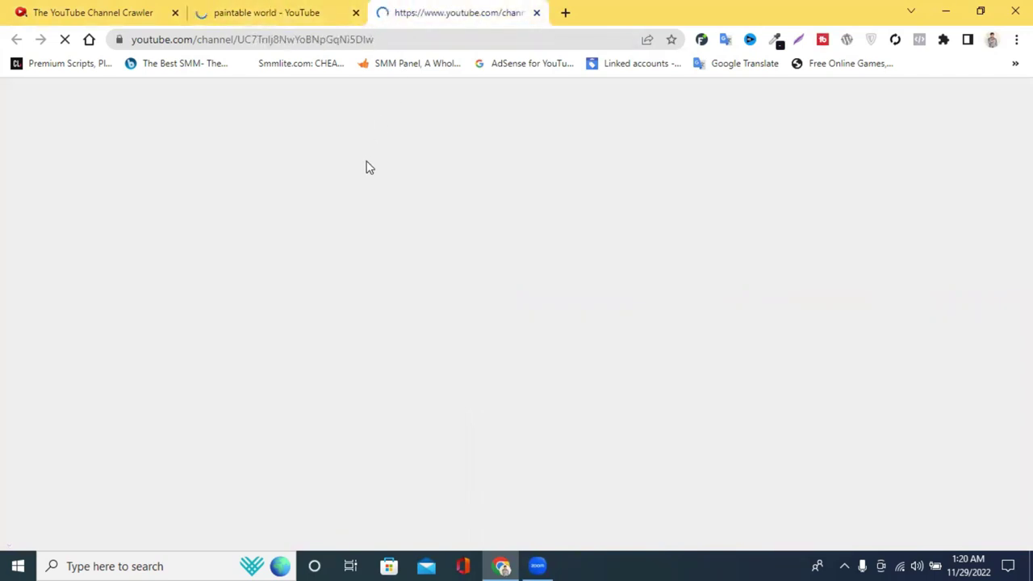